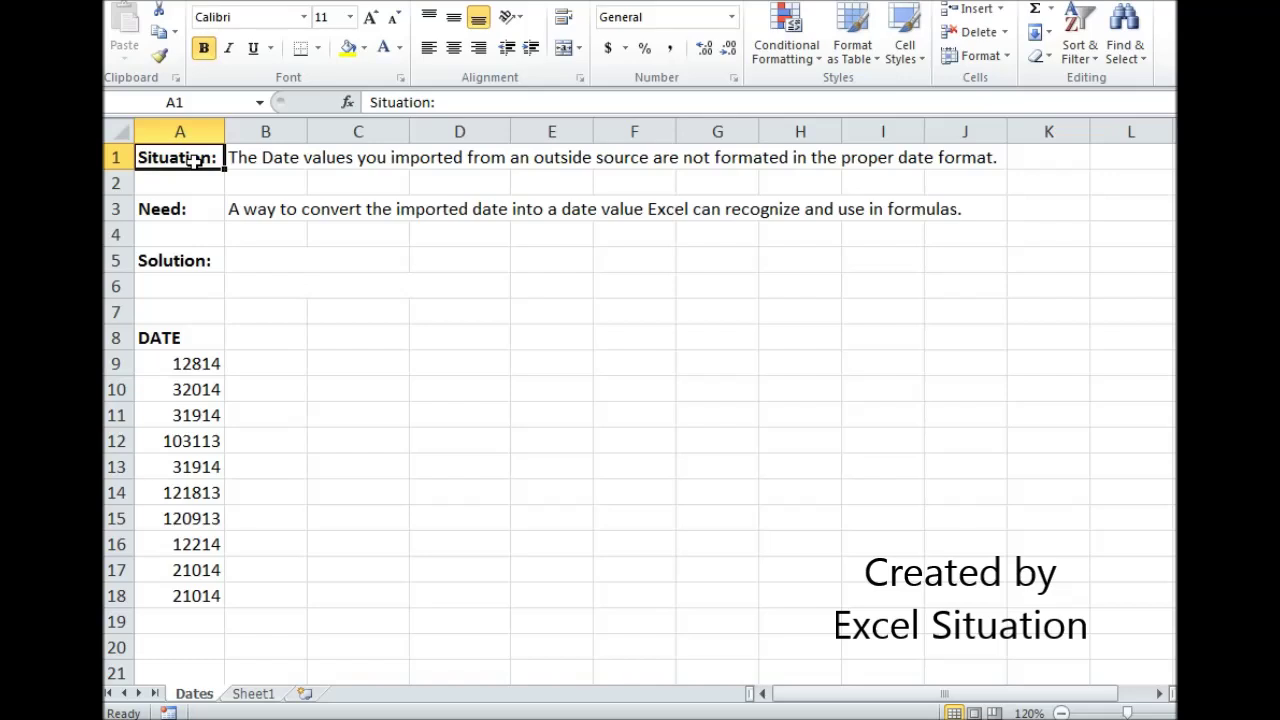
Step: Copy the imported date values in A9:A18 and paste them into column C starting at C9
left_click(186, 206)
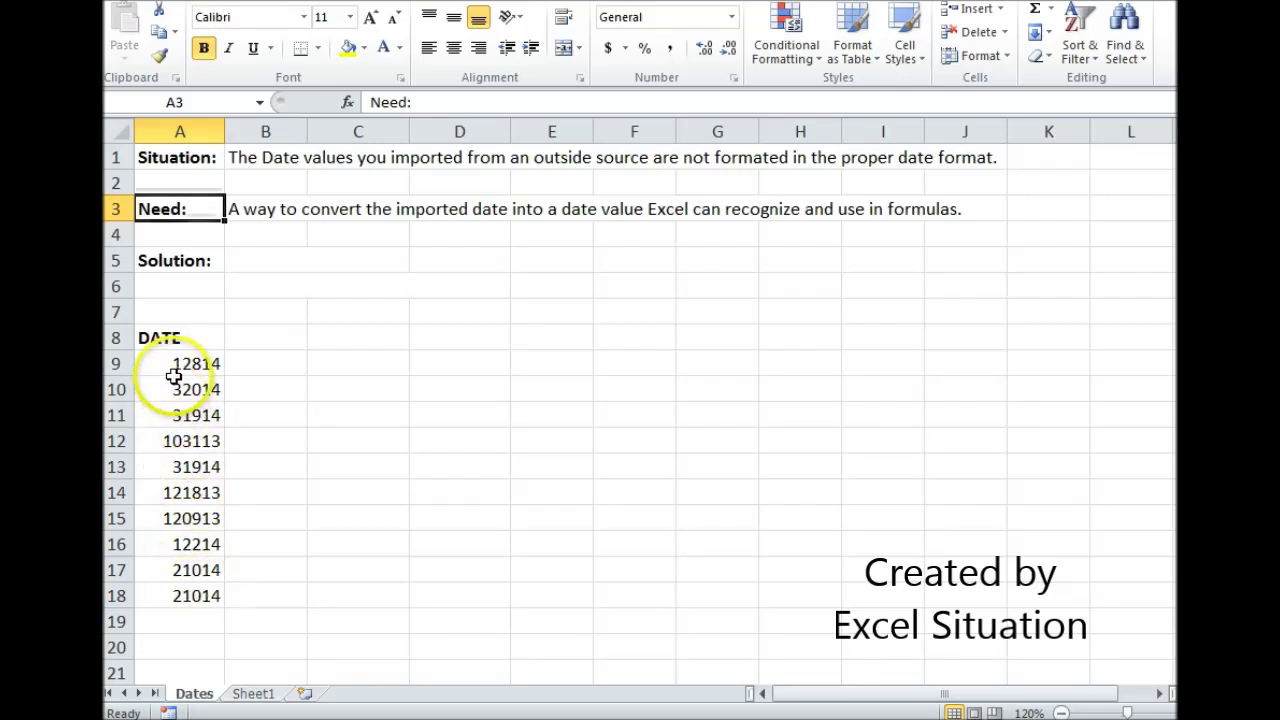
left_click_drag(180, 364, 180, 590)
right_click(180, 590)
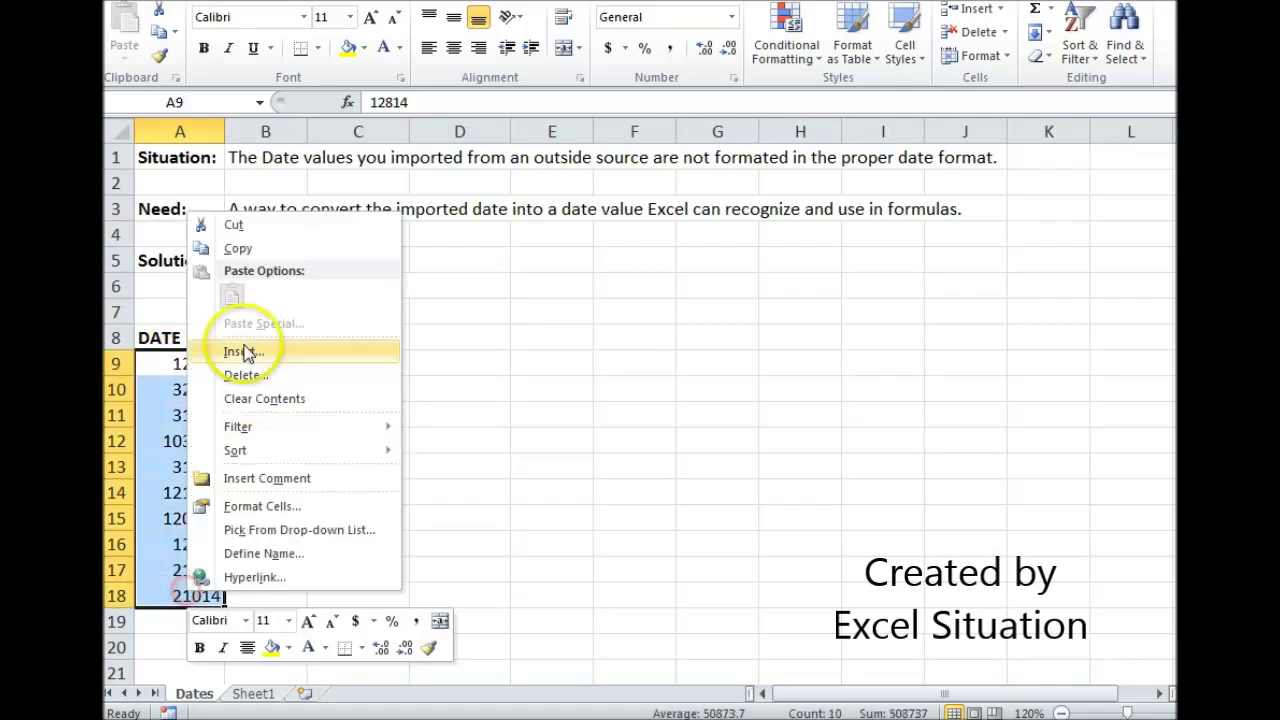
left_click(261, 243)
right_click(329, 363)
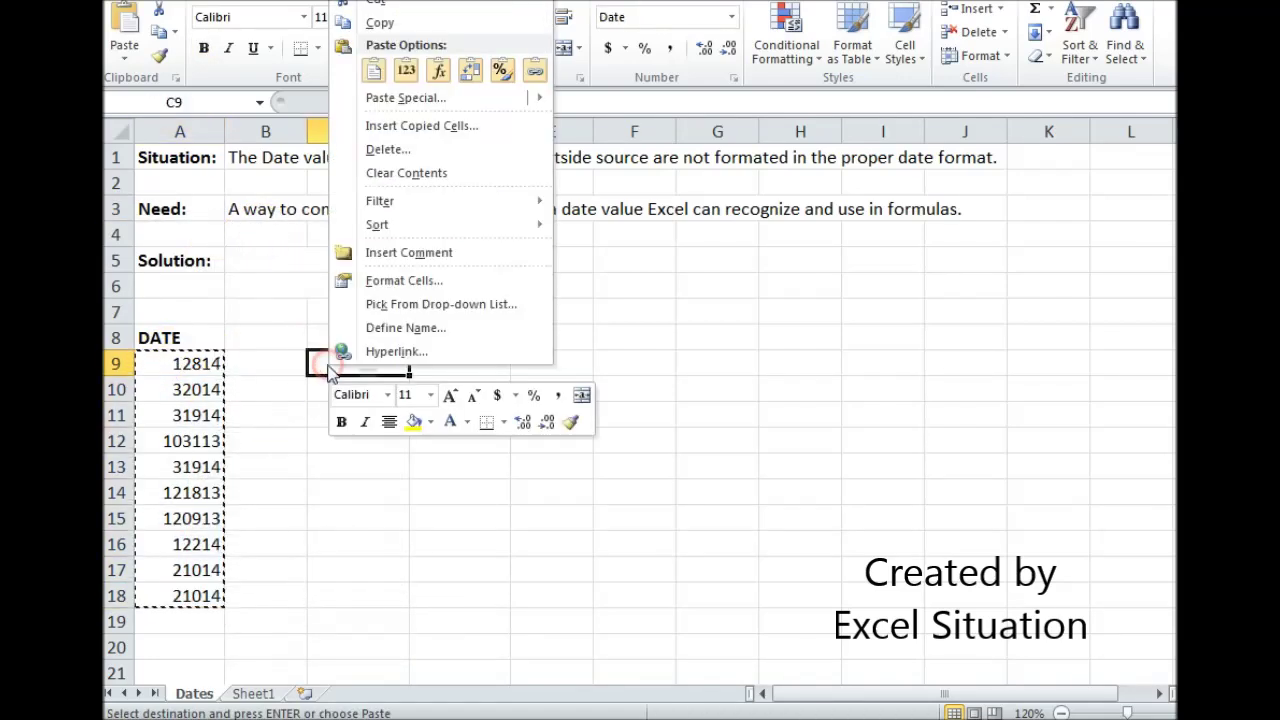
left_click(367, 71)
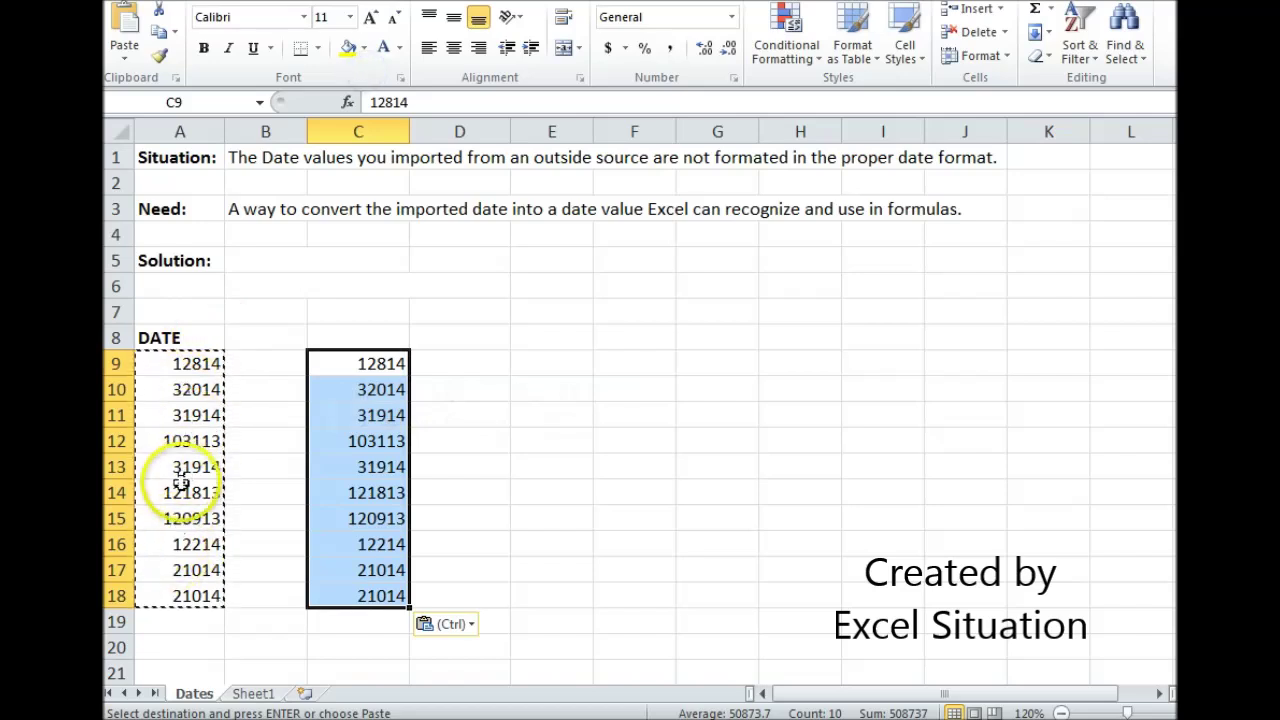
Step: Preview the 3/14/01 date format on cell C9 in the cell format settings without applying it
left_click(362, 365)
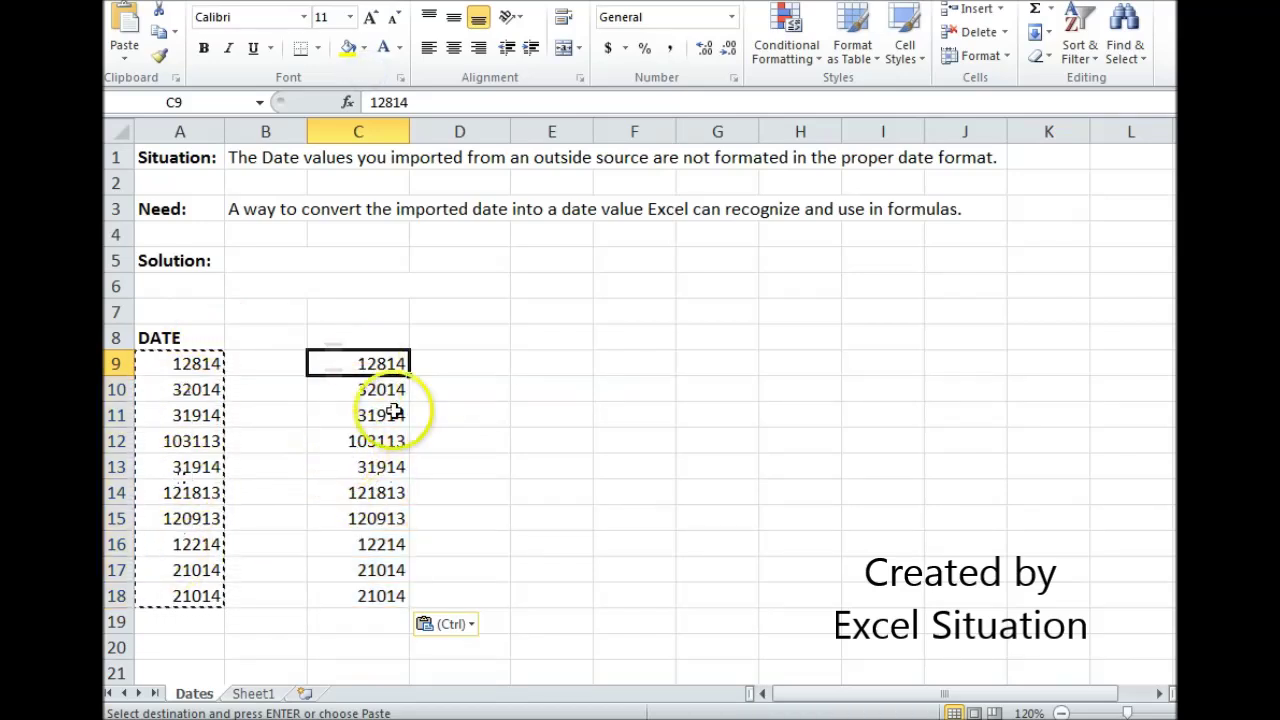
right_click(389, 362)
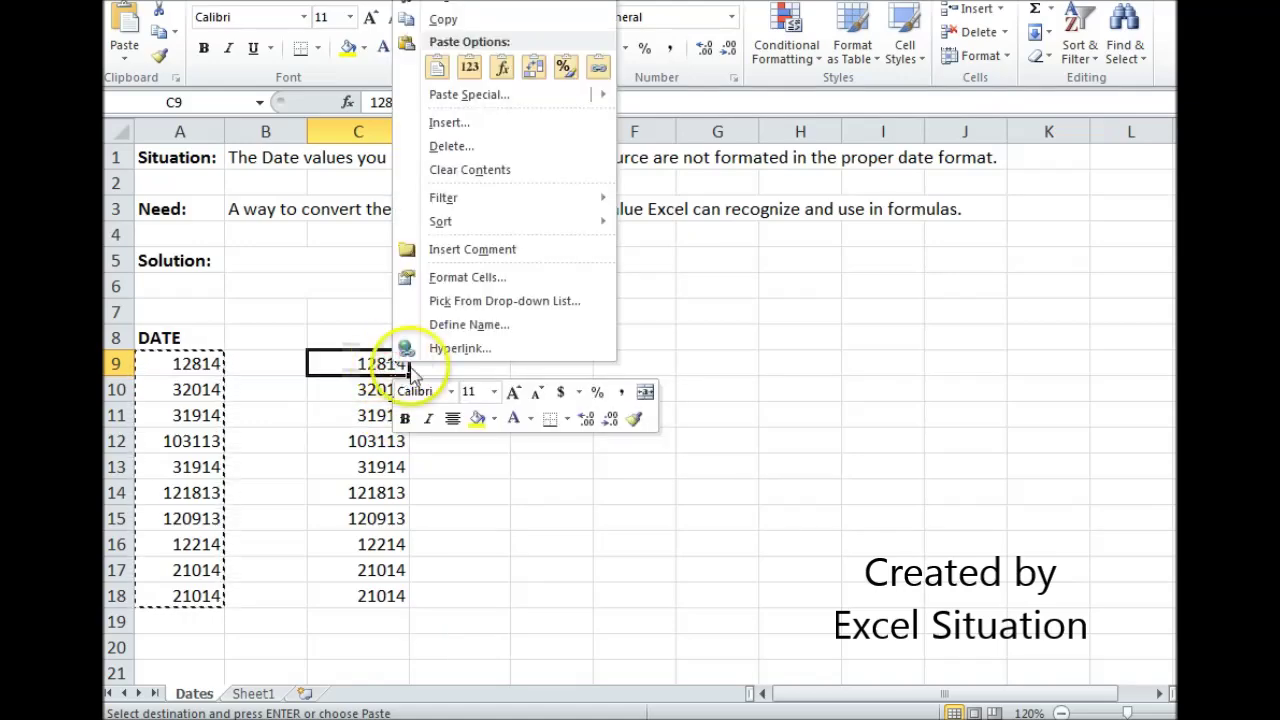
left_click(487, 281)
left_click(250, 168)
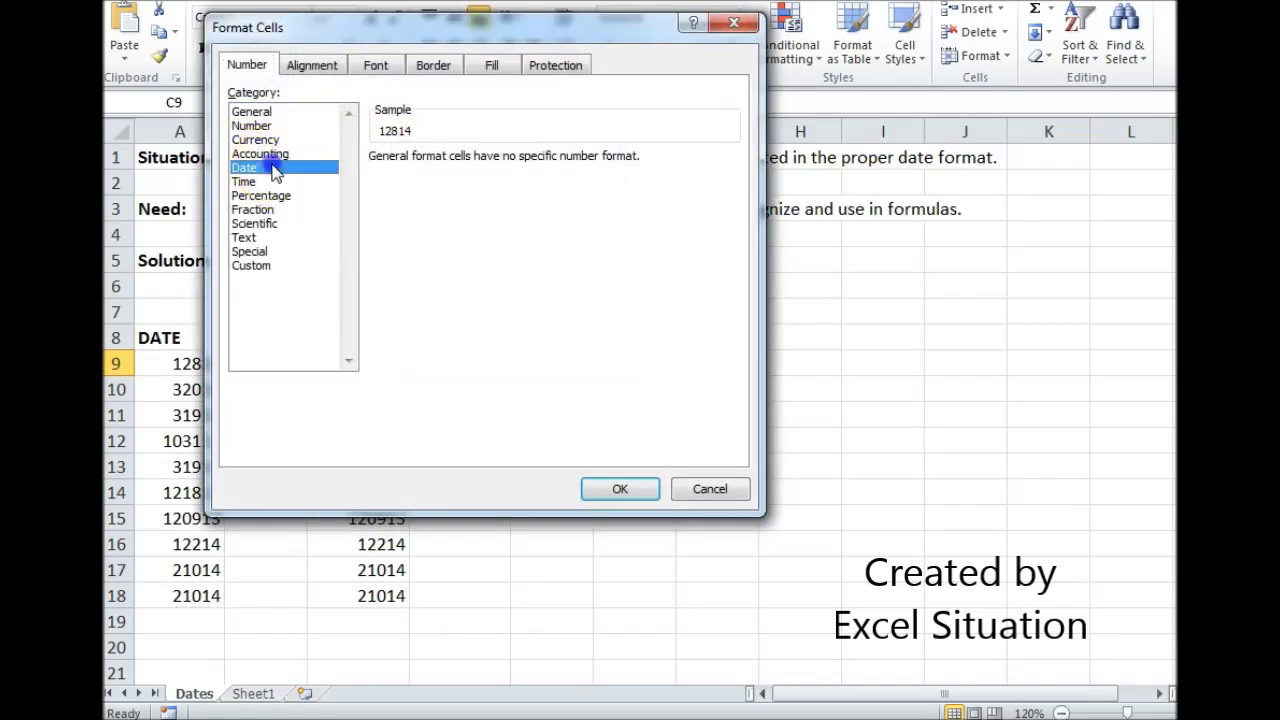
left_click(400, 217)
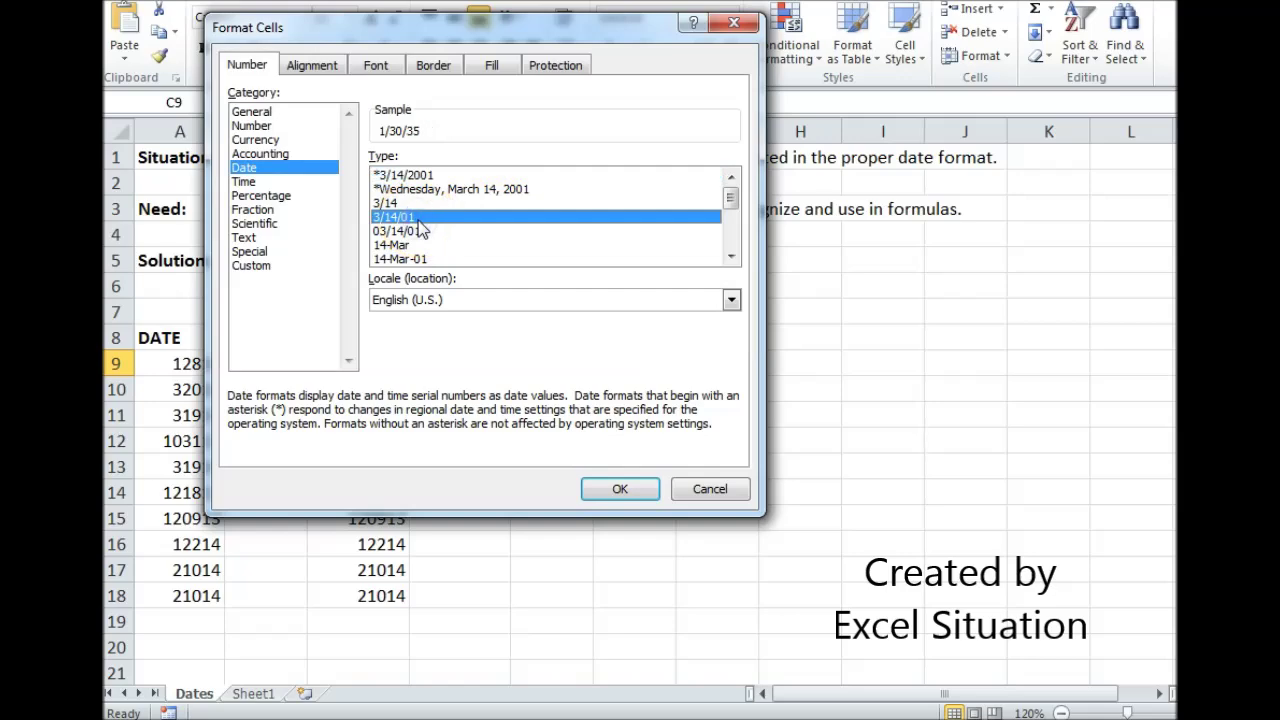
left_click_drag(430, 27, 727, 122)
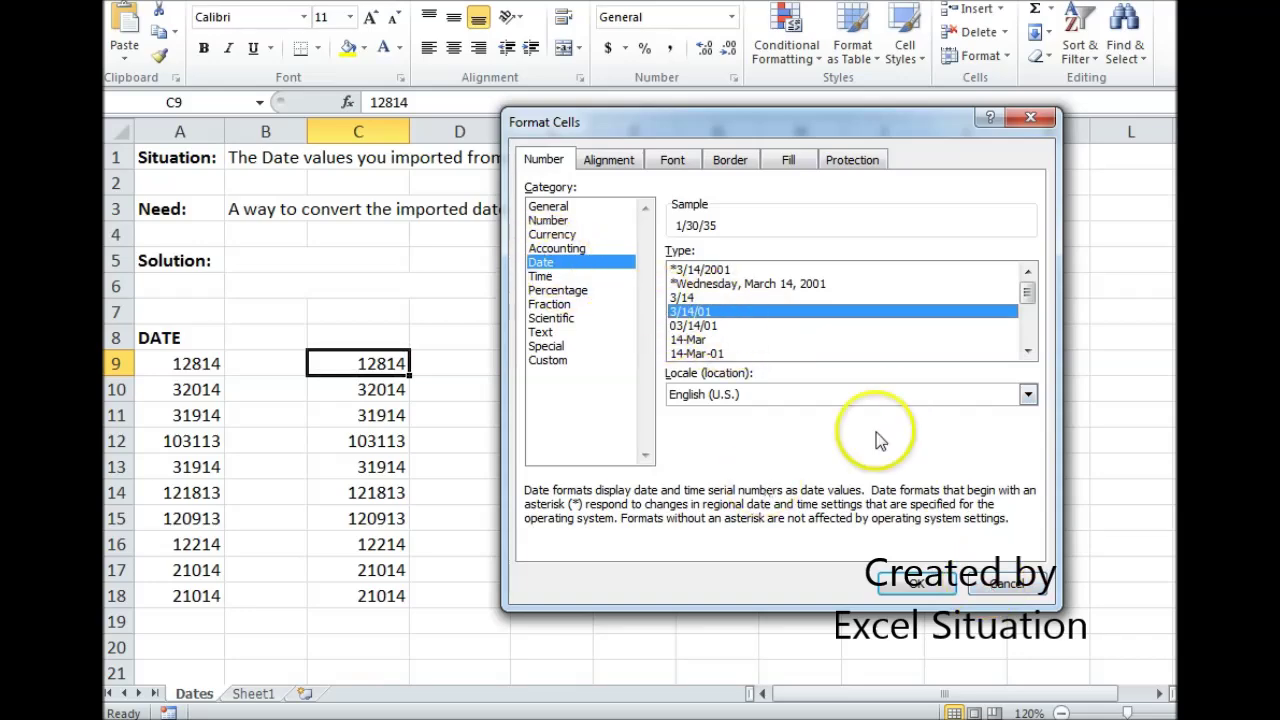
left_click(1005, 584)
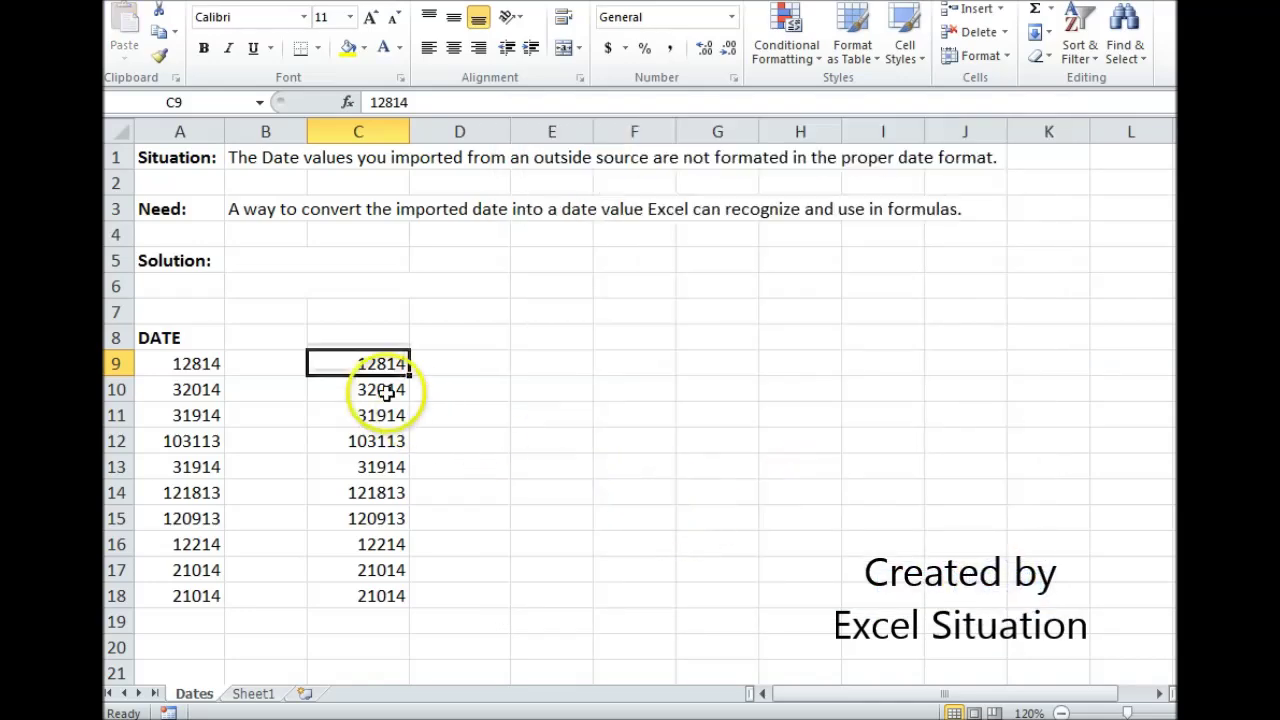
Step: Convert C9:C18 to dates in place with Text to Columns, using Delimited data and the MDY date column format
left_click_drag(357, 363, 378, 601)
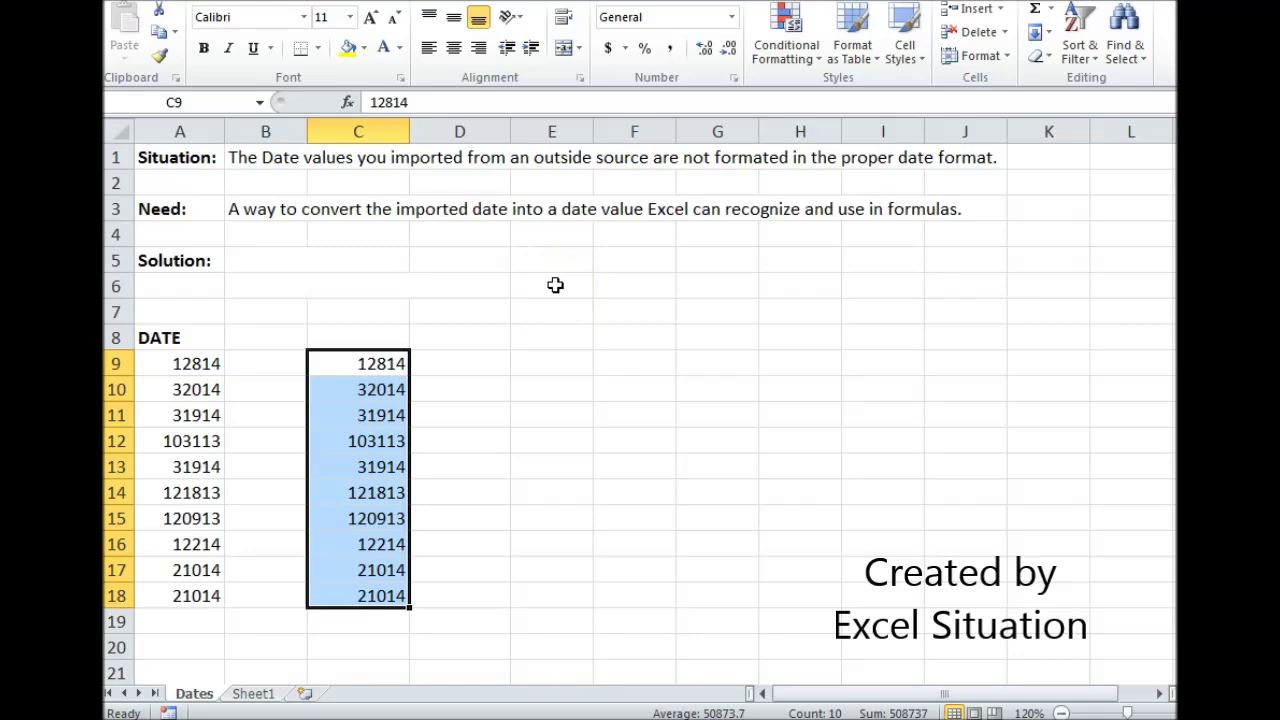
left_click(511, 2)
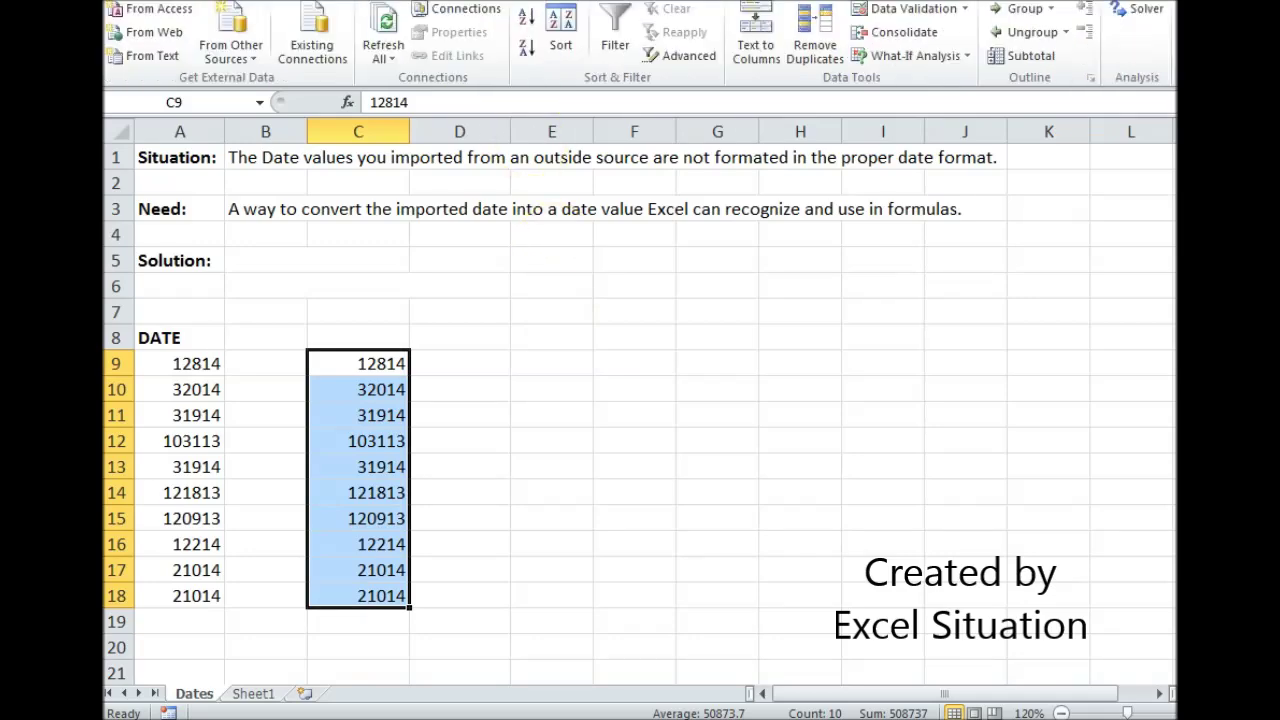
left_click(752, 52)
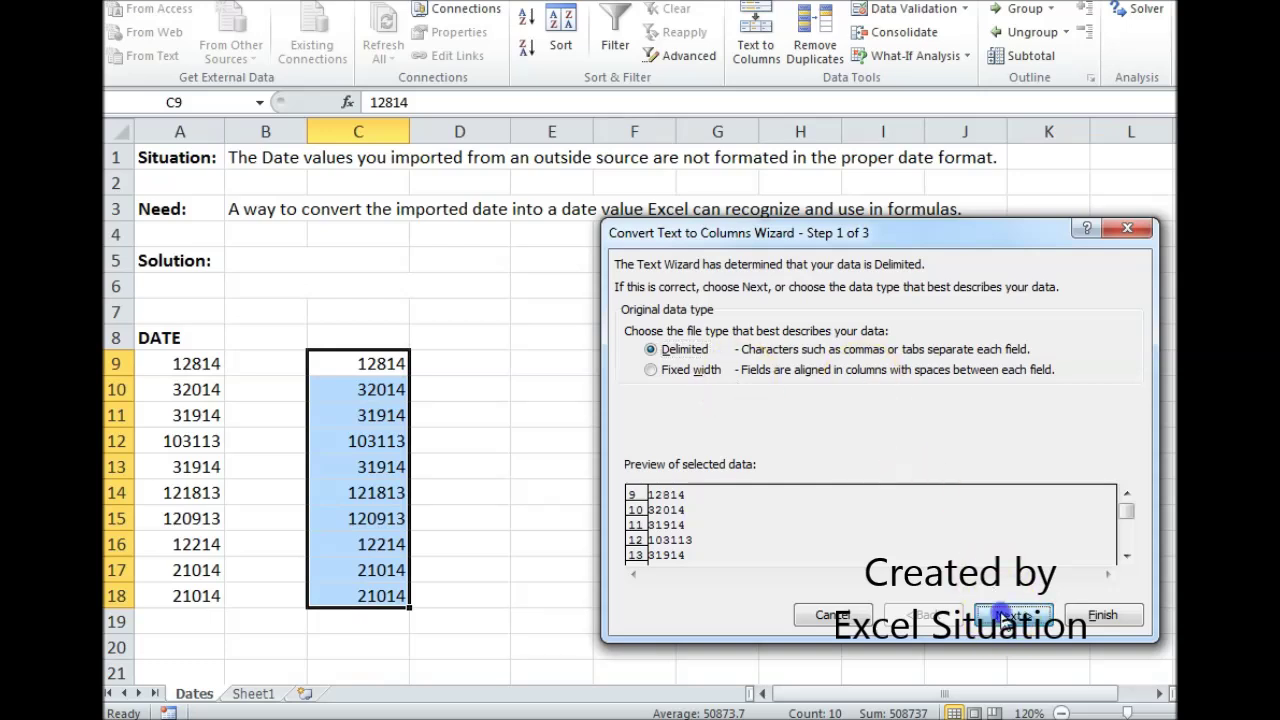
left_click(1006, 612)
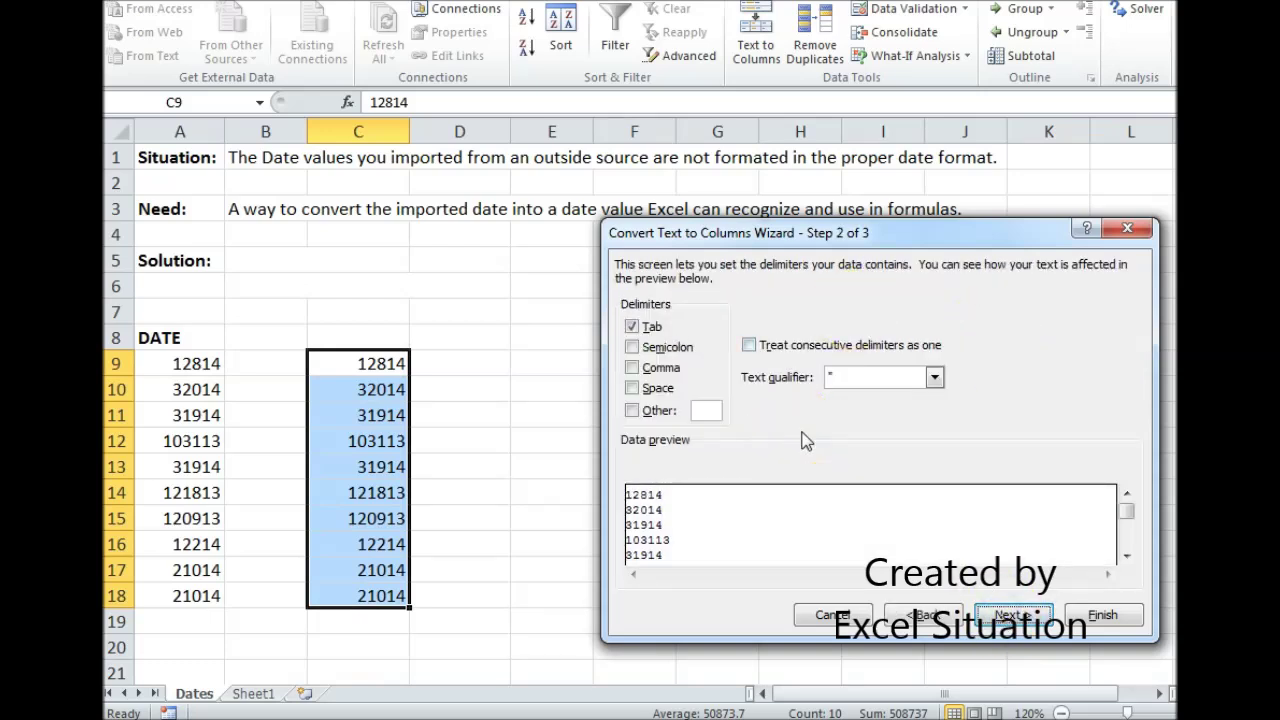
left_click(1008, 613)
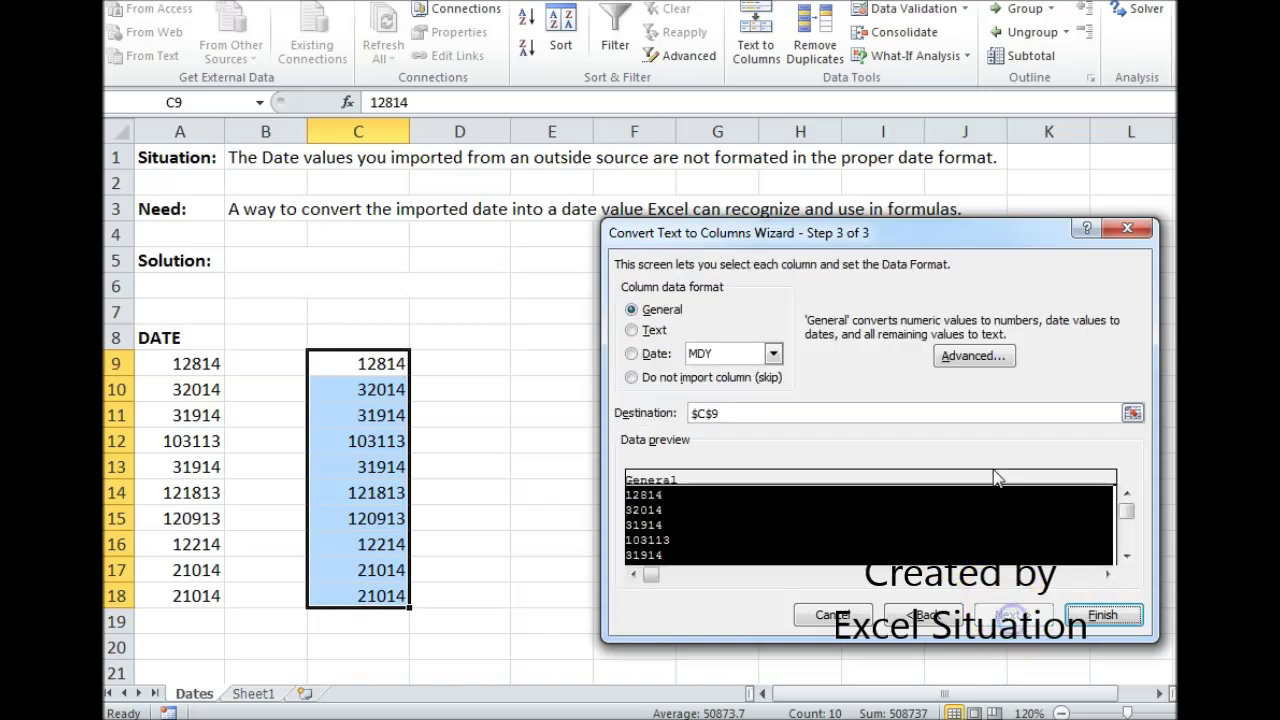
left_click(633, 354)
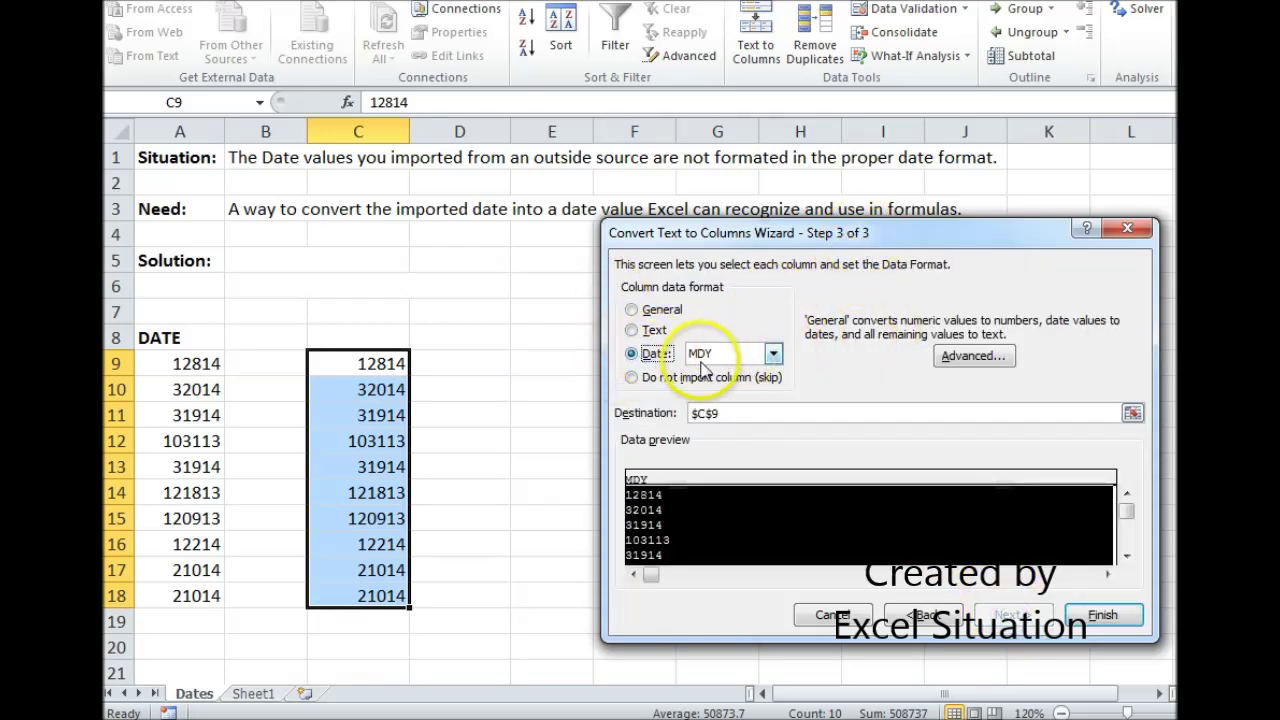
left_click(1106, 616)
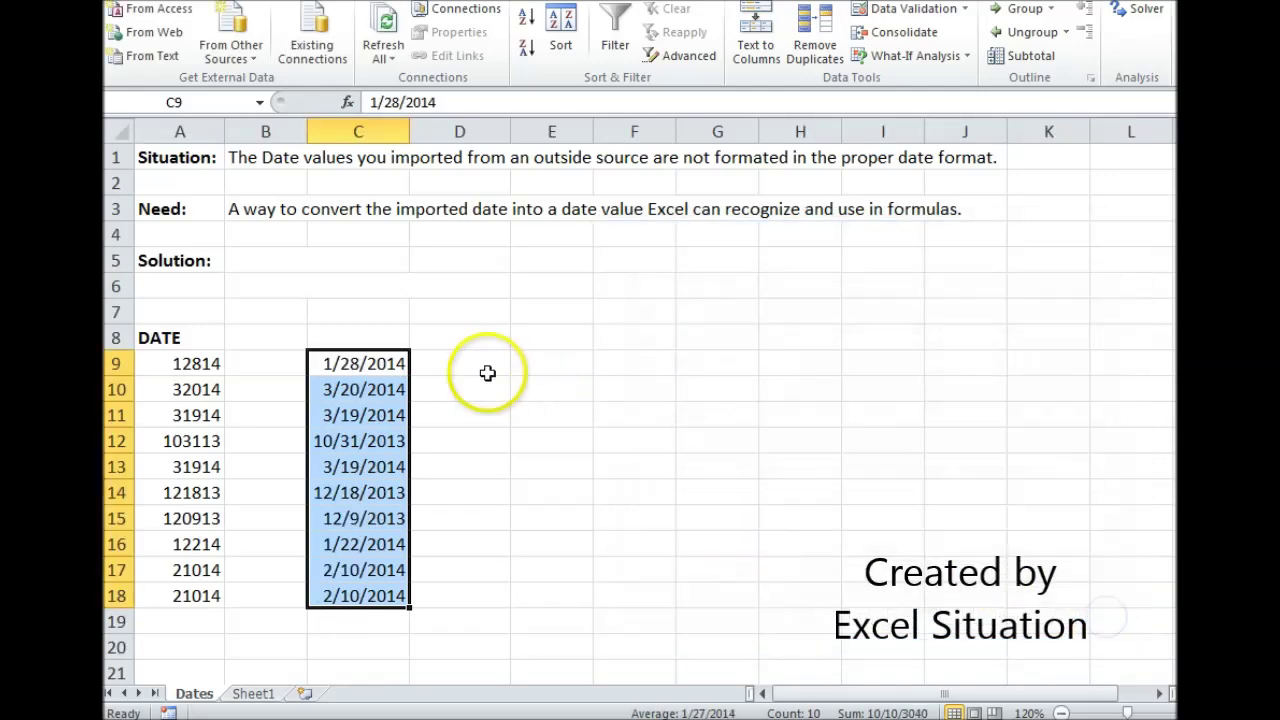
Step: Check the converted date in C9 by previewing it in the Number format, leaving the cell's format unapplied
left_click(383, 360)
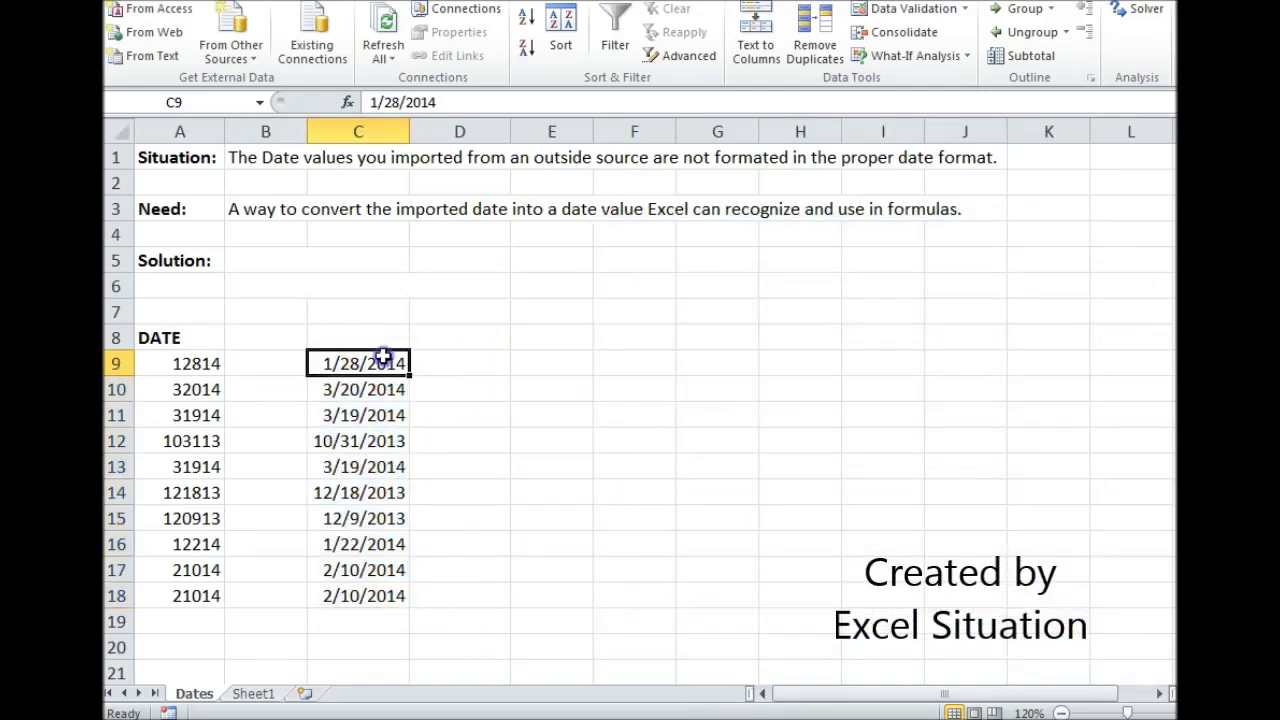
right_click(385, 362)
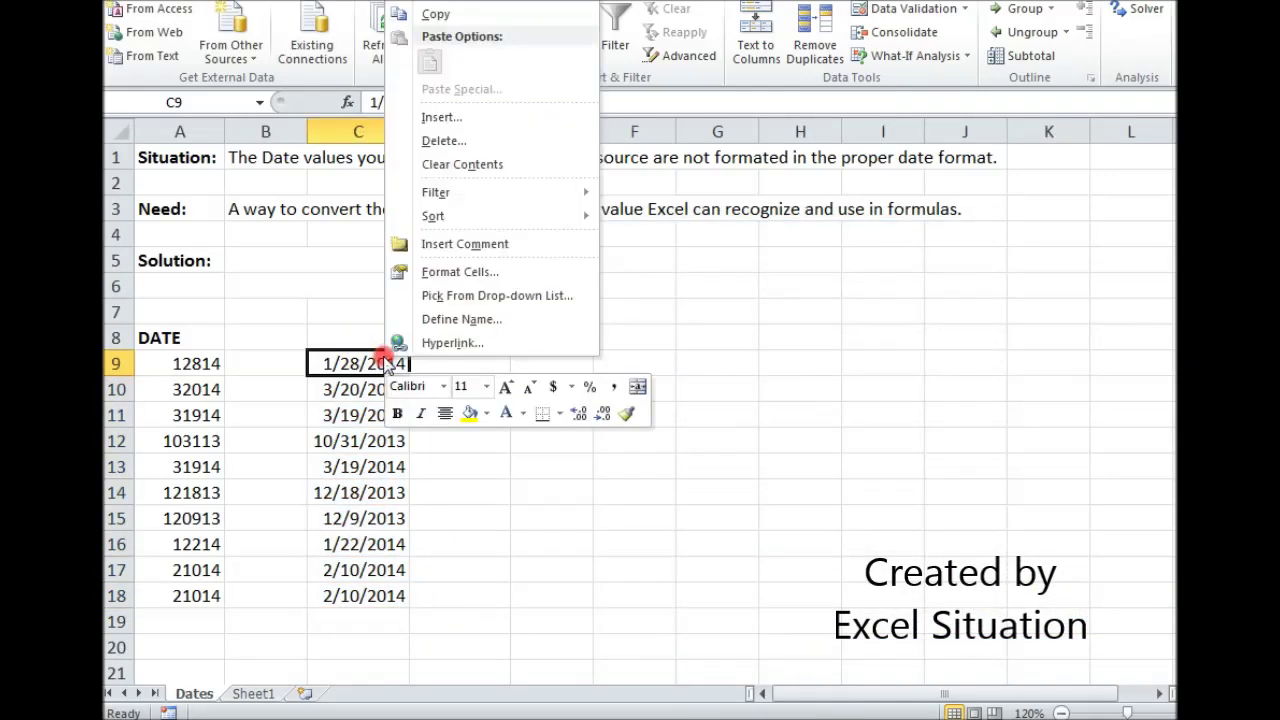
left_click(462, 272)
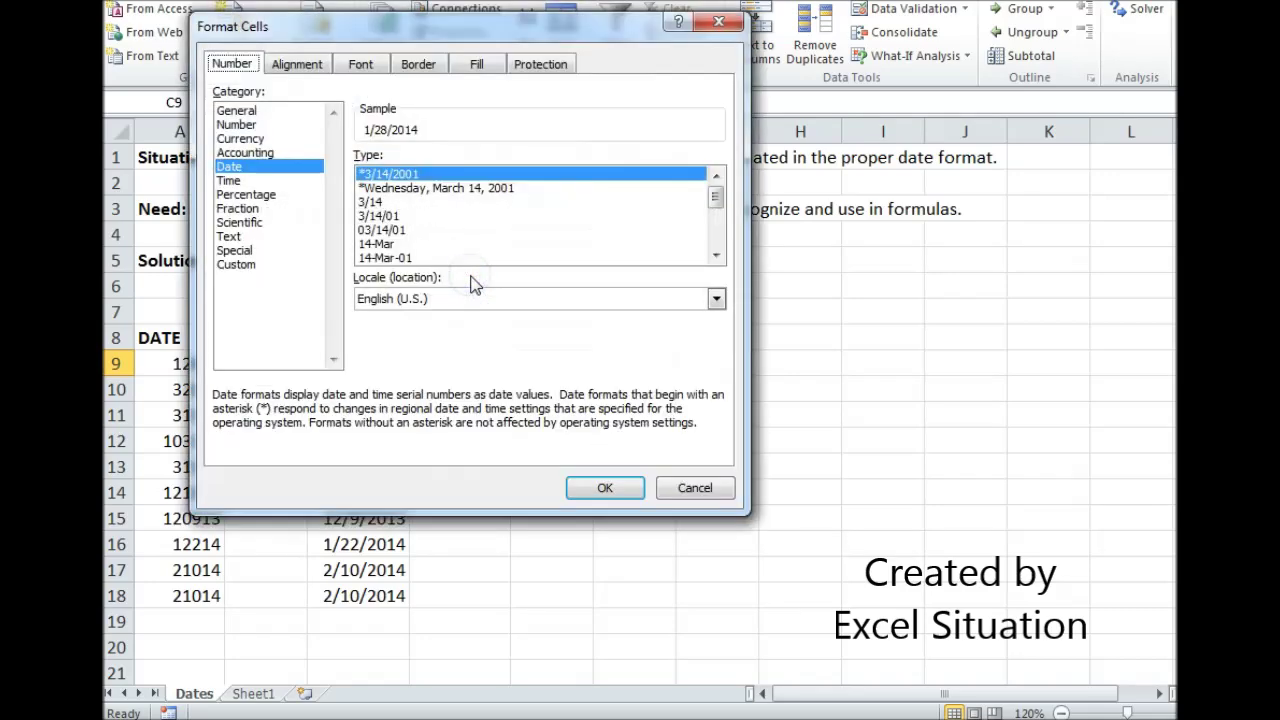
left_click(249, 126)
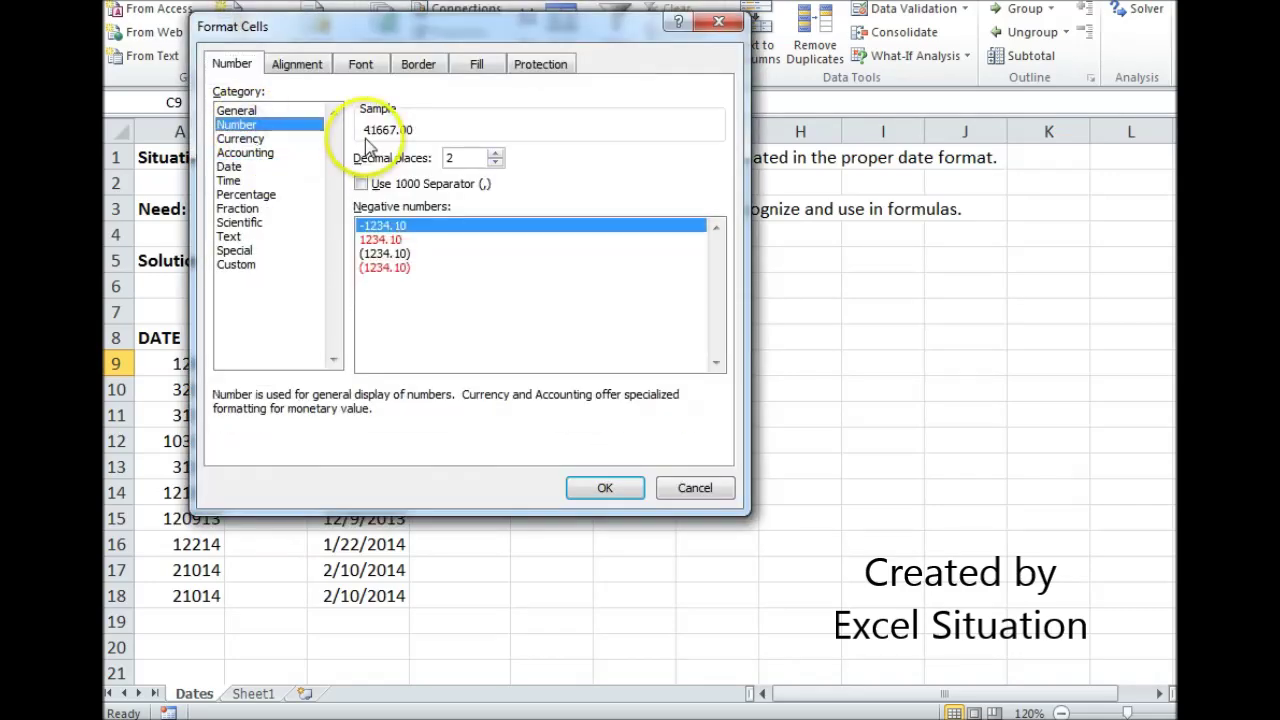
left_click(718, 486)
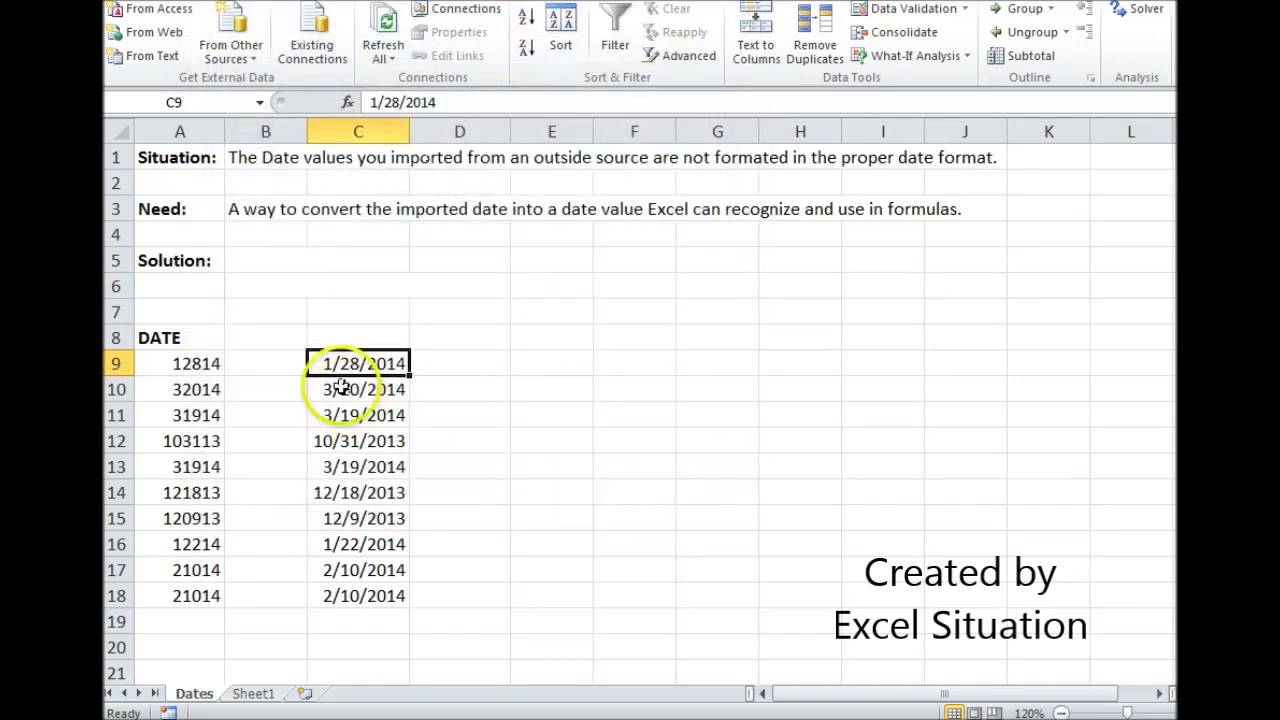
Step: Enter a TEXT function in D9 with A9 as the value and "##-##-##" as the format text
left_click(485, 364)
type("=te")
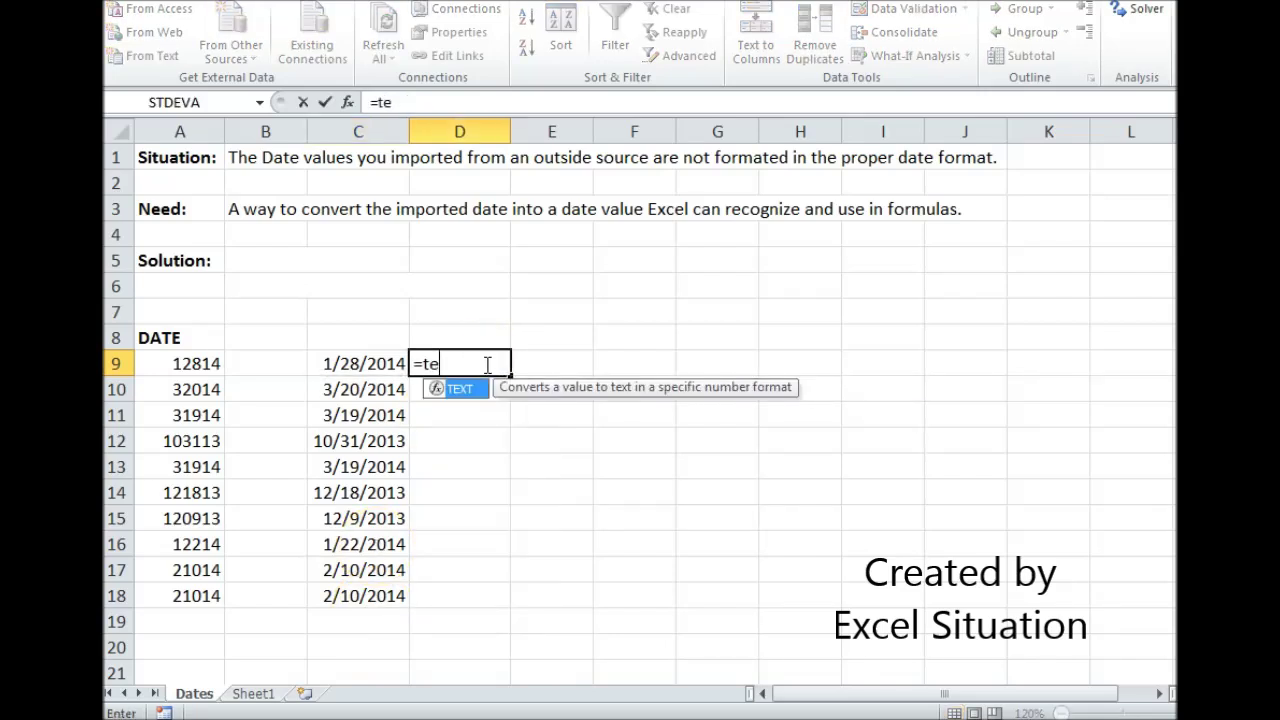
type("xt(")
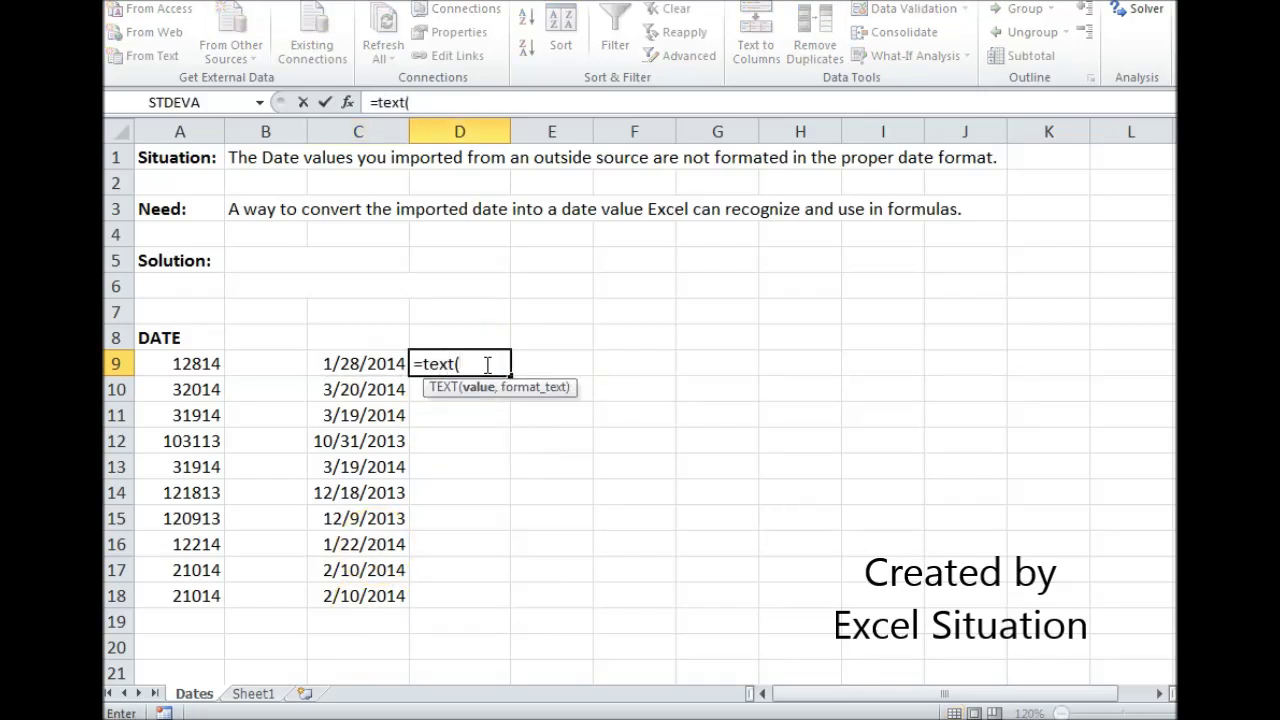
left_click(347, 102)
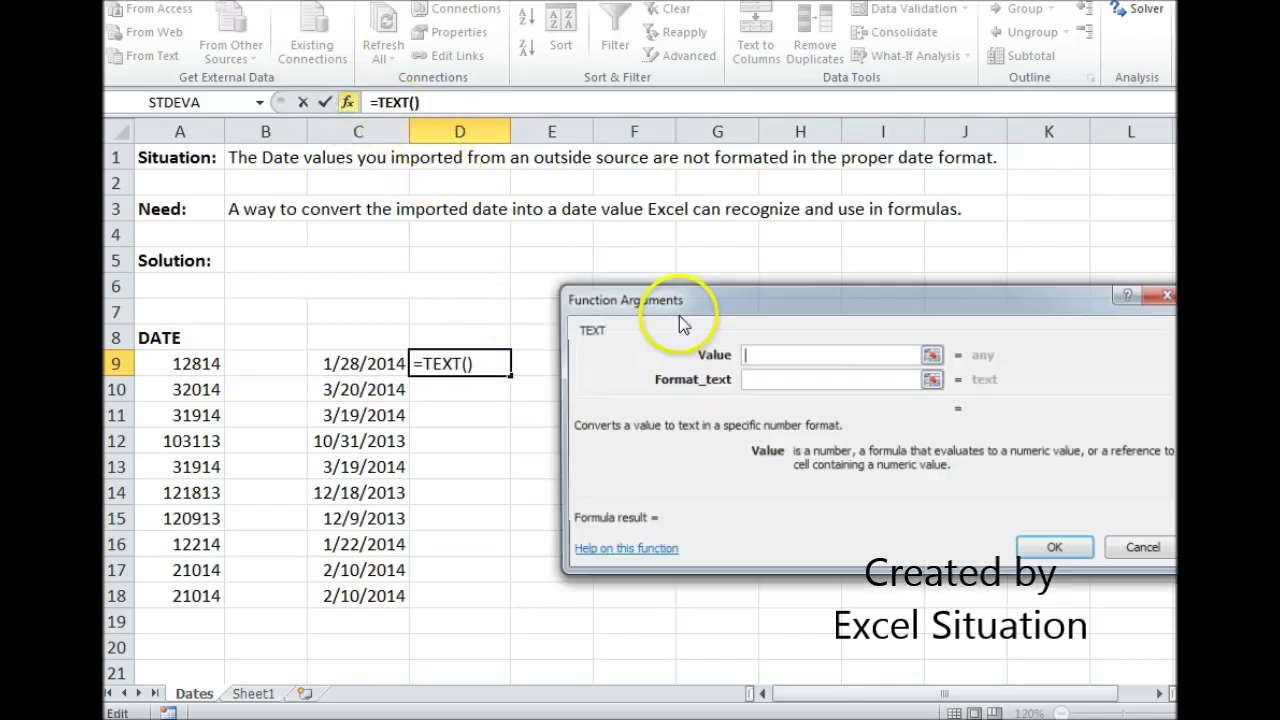
left_click(185, 365)
left_click(758, 381)
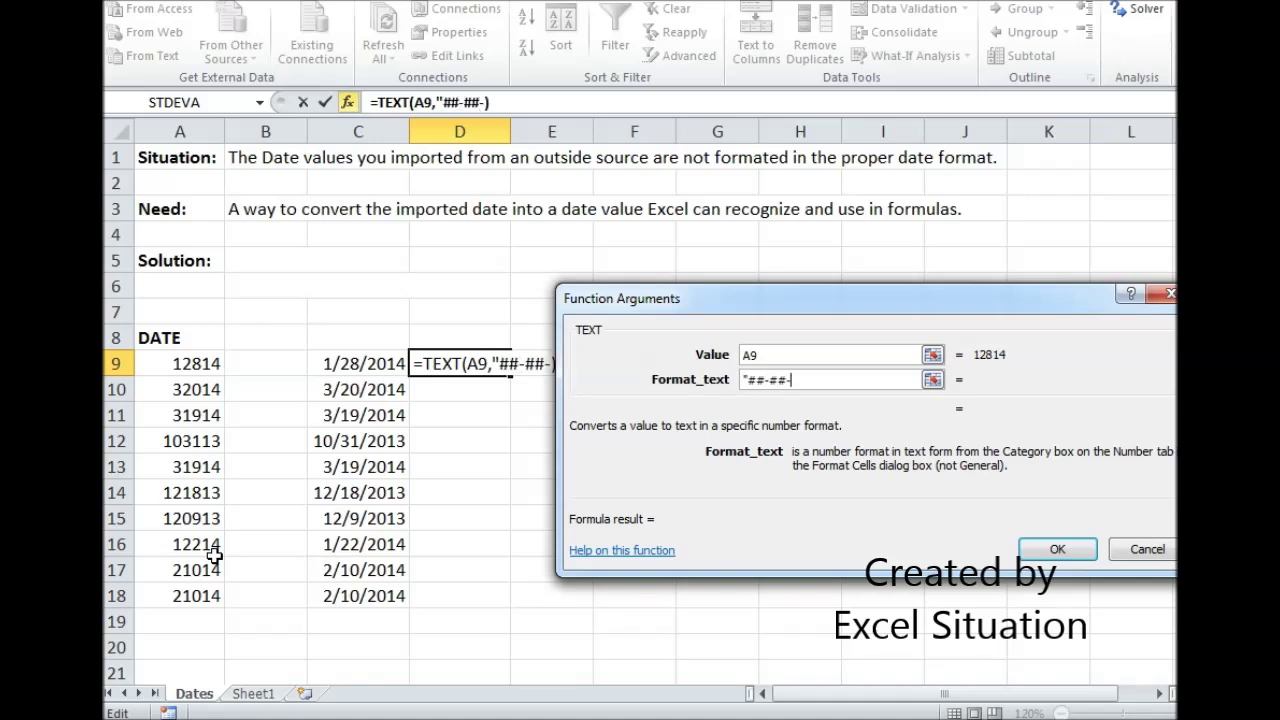
type("\"")
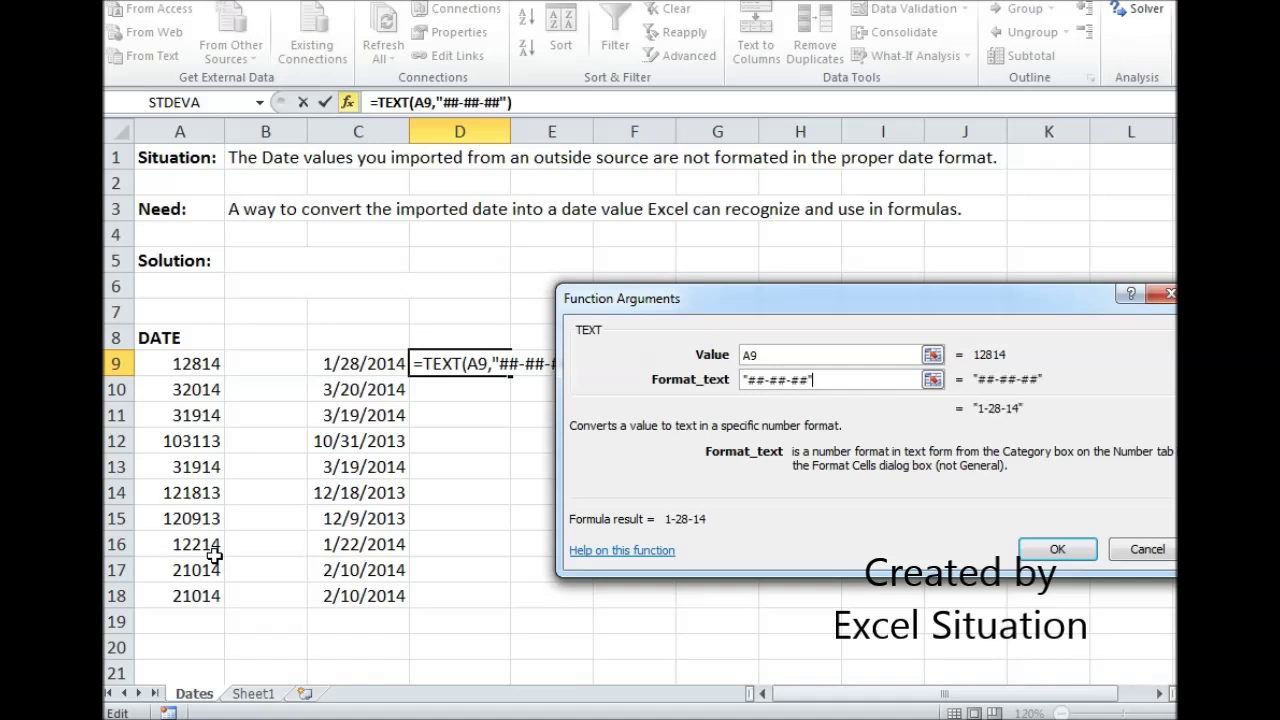
left_click(1045, 551)
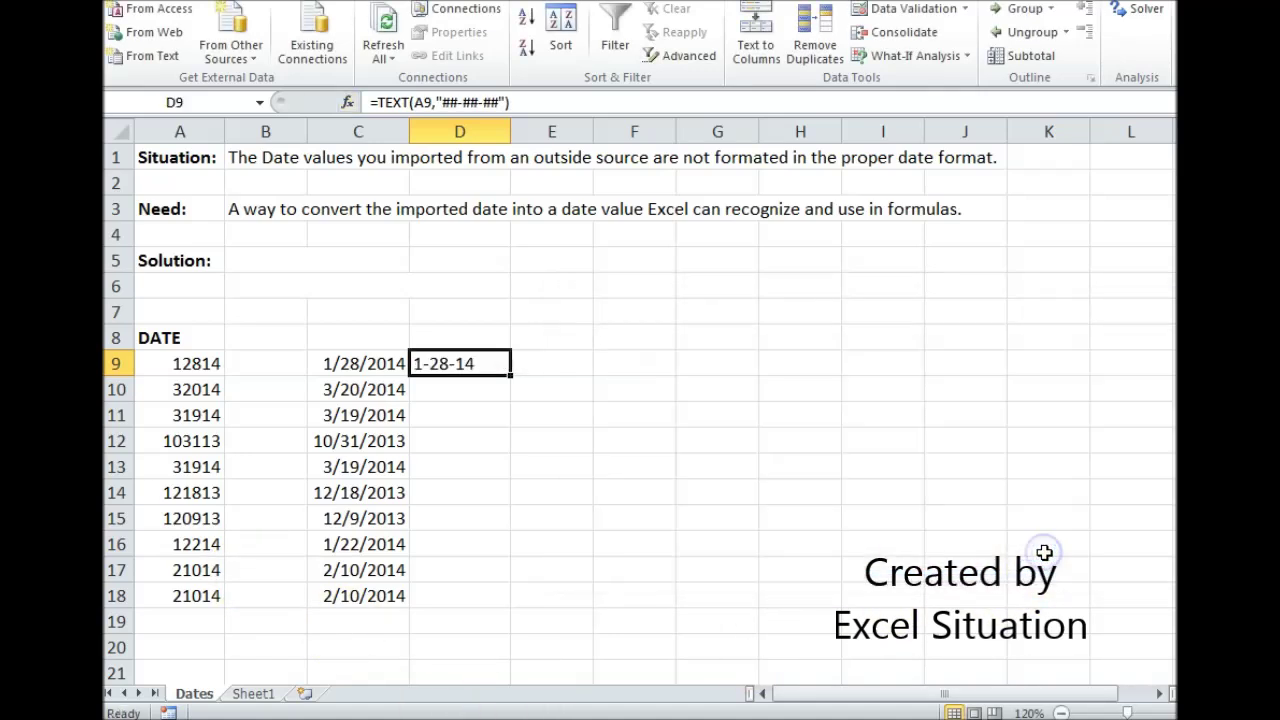
Step: Check whether the TEXT result in D9 is numeric by previewing the Number format, without applying it
right_click(497, 368)
left_click(550, 288)
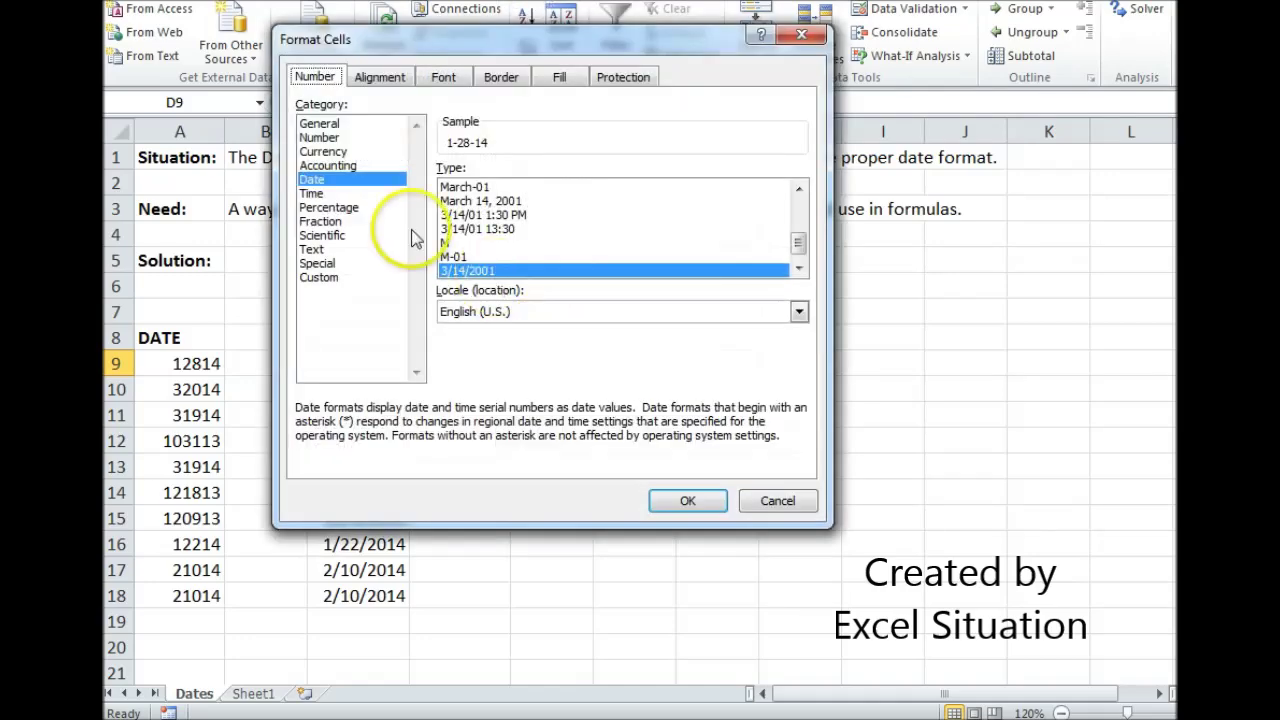
left_click(320, 138)
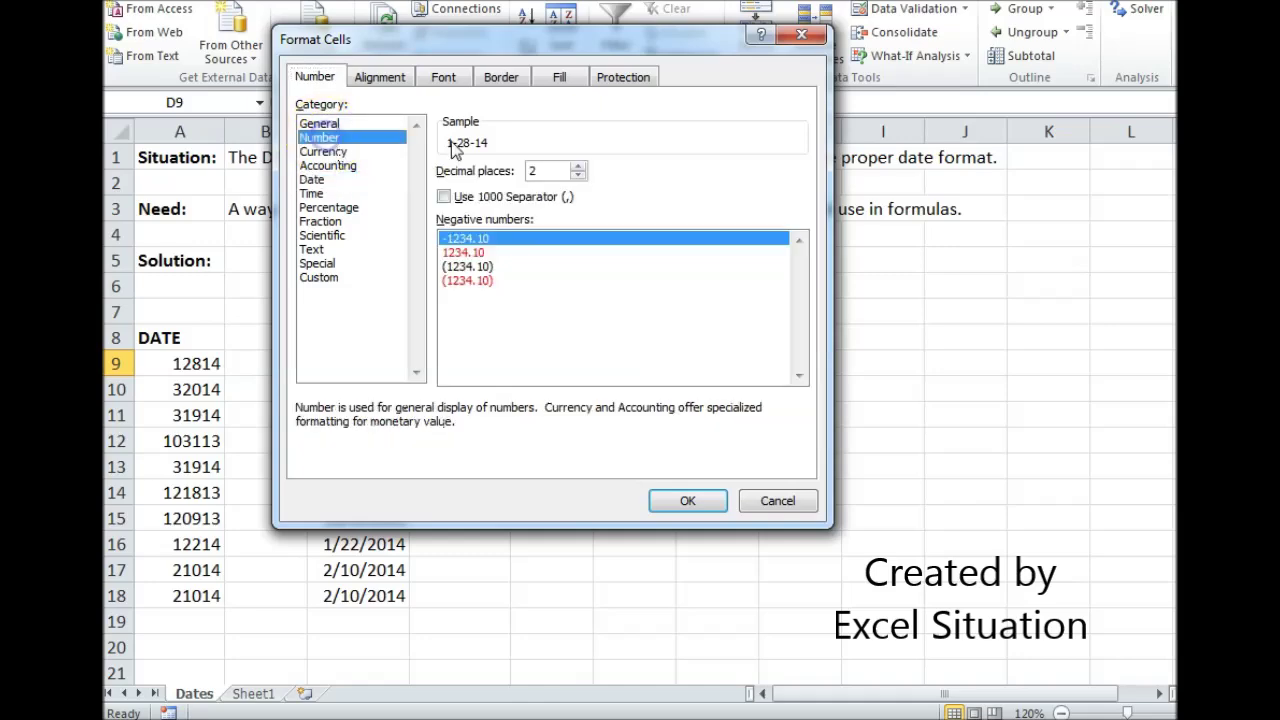
left_click(777, 502)
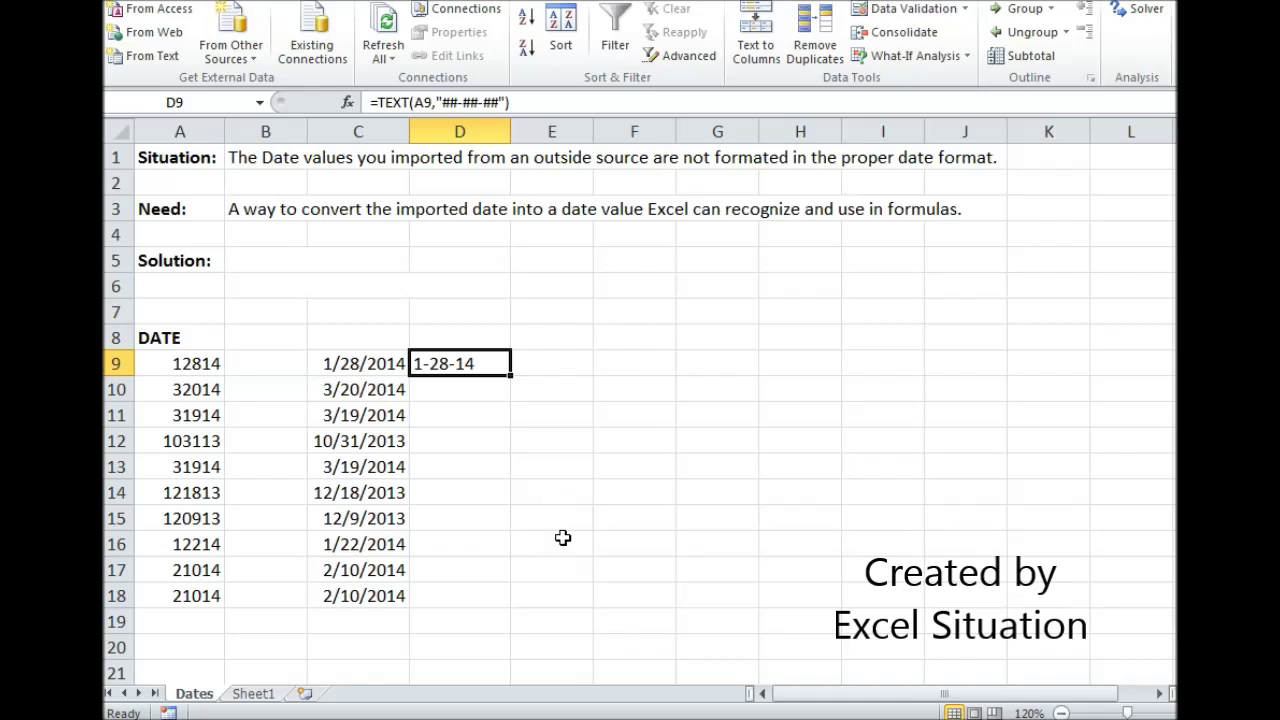
Step: Append *1 to the formula in D9 so it reads =TEXT(A9,"##-##-##")*1
left_click(544, 103)
type("*")
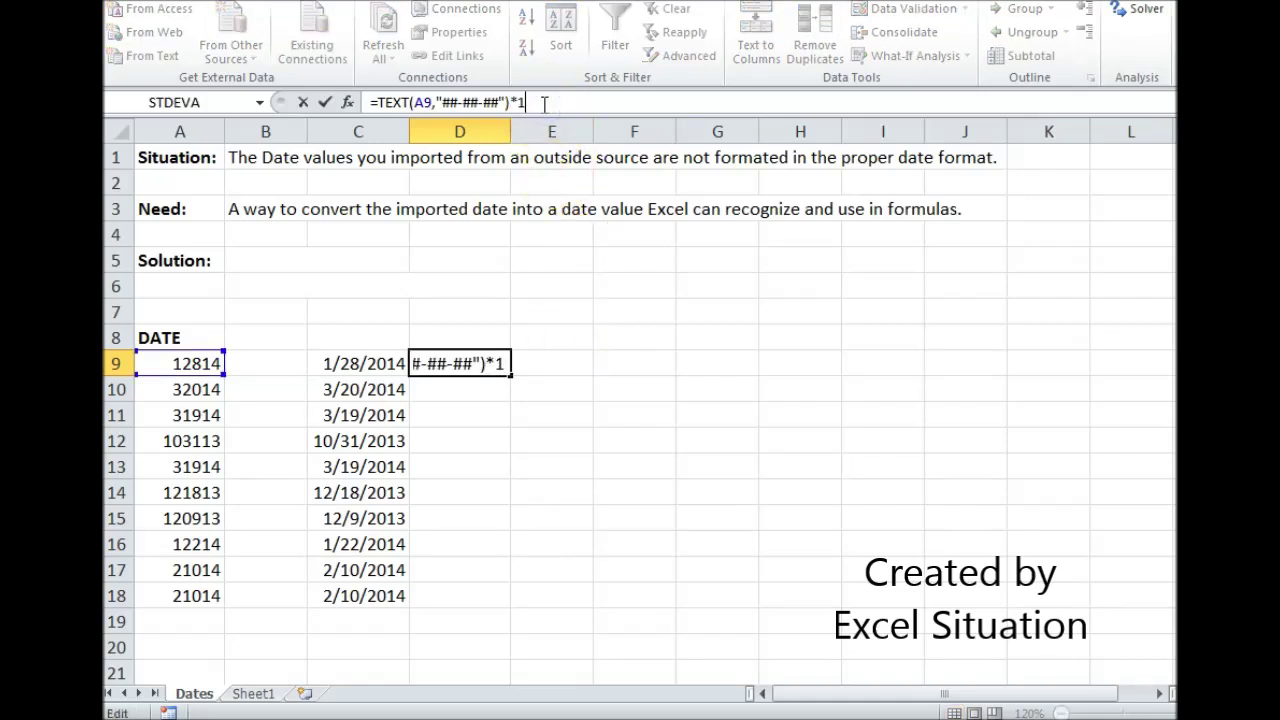
key("Return")
Step: Preview the multiplied formula's result in D9 in the Number format and close the format settings without applying it
left_click(465, 364)
right_click(465, 365)
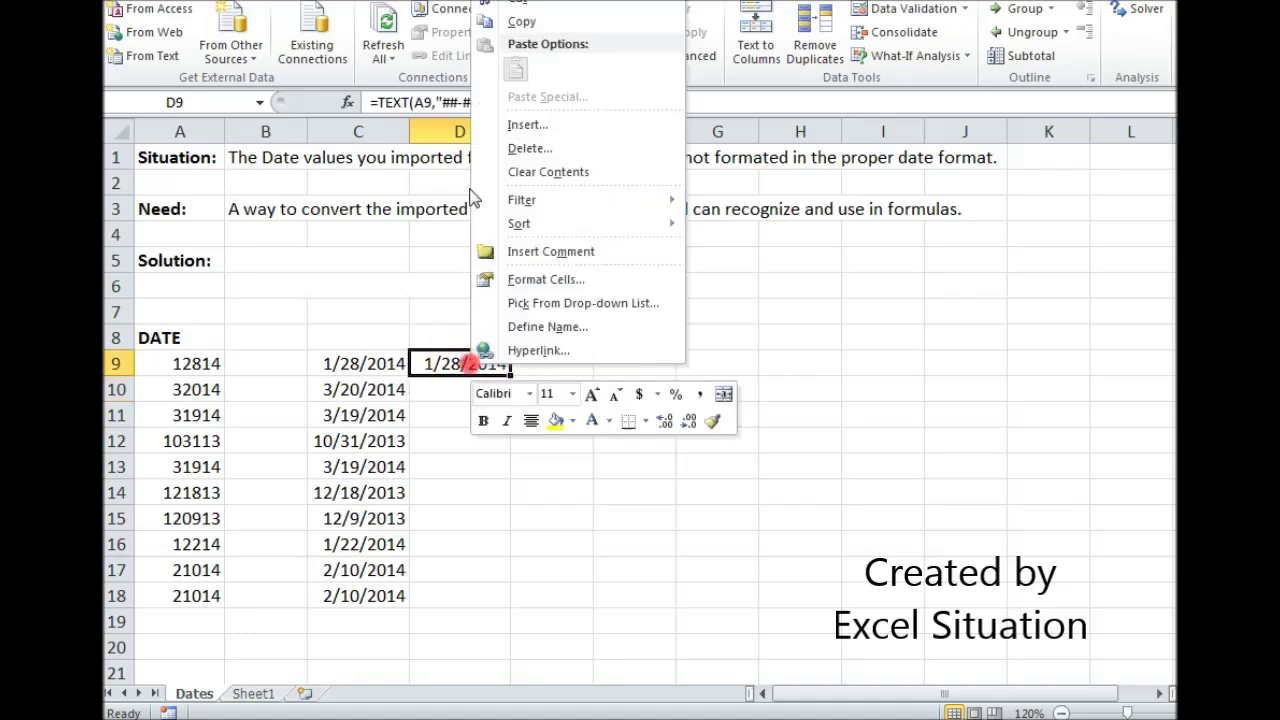
left_click(543, 280)
left_click(320, 132)
left_click(755, 494)
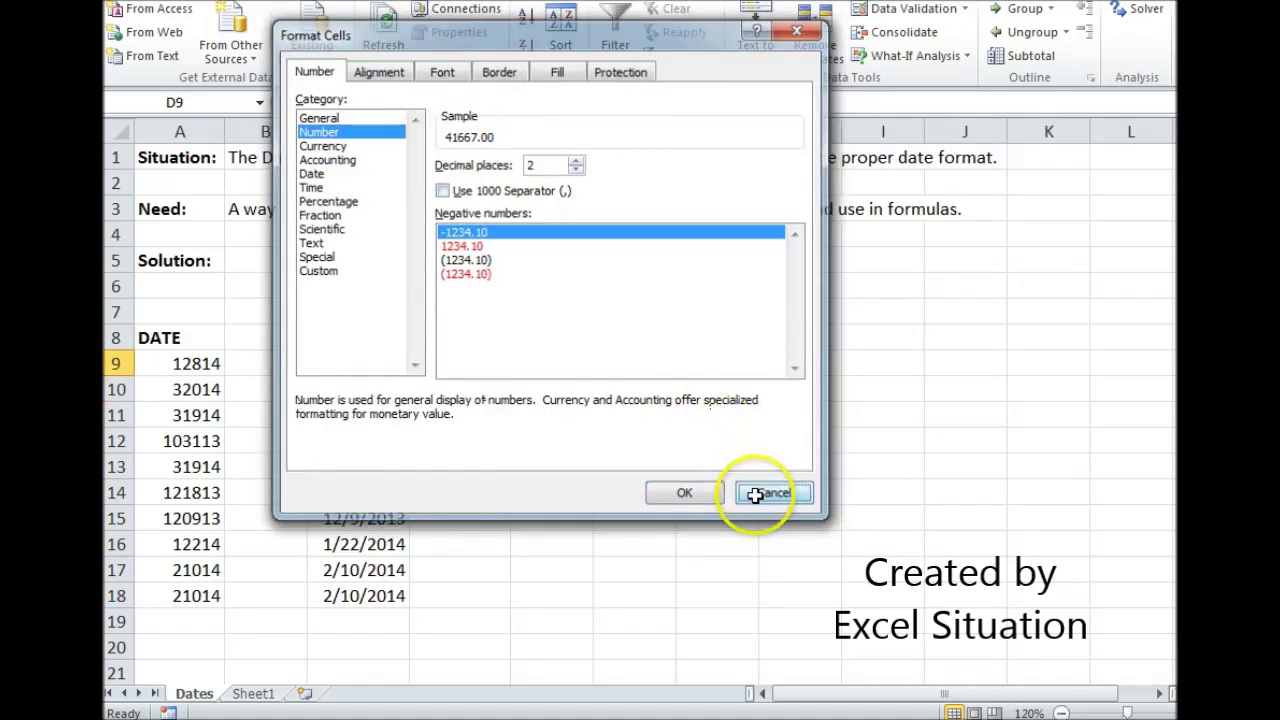
Step: Fill the D9 formula down through D18
left_click_drag(507, 373, 485, 605)
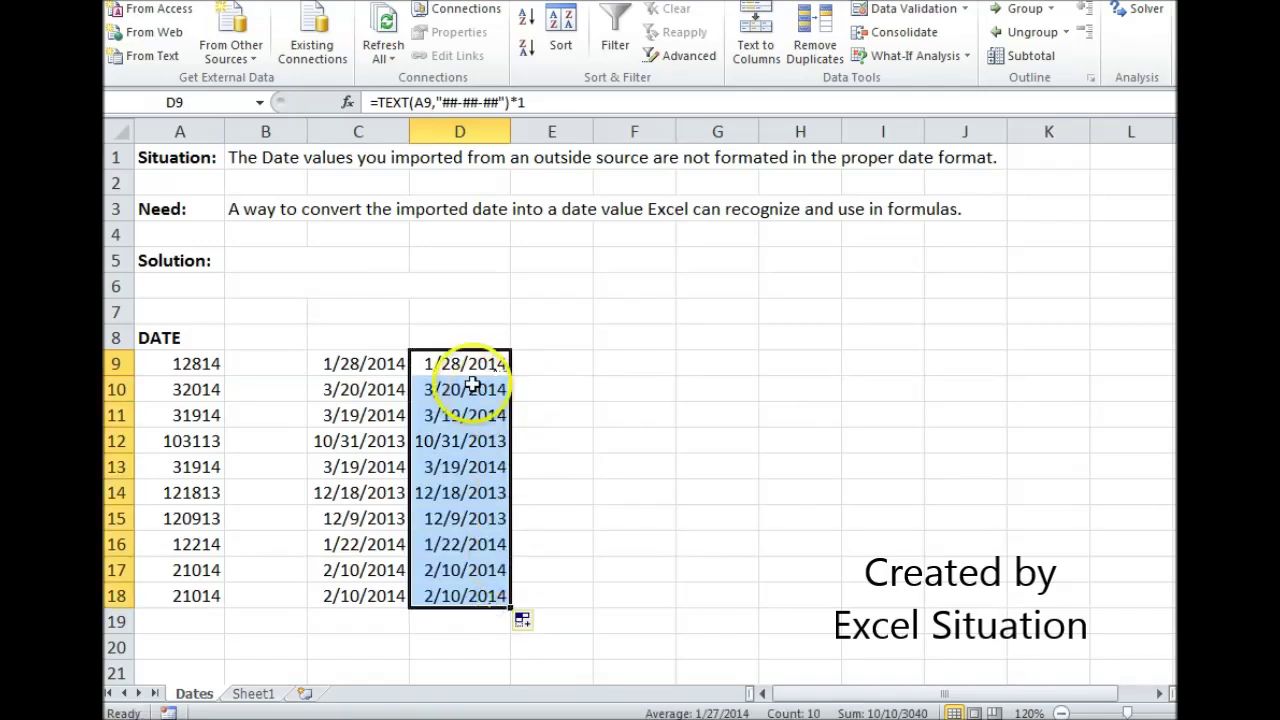
Step: Inspect the converted dates and their formulas in cells D9, D12, D14 and D15
left_click(421, 360)
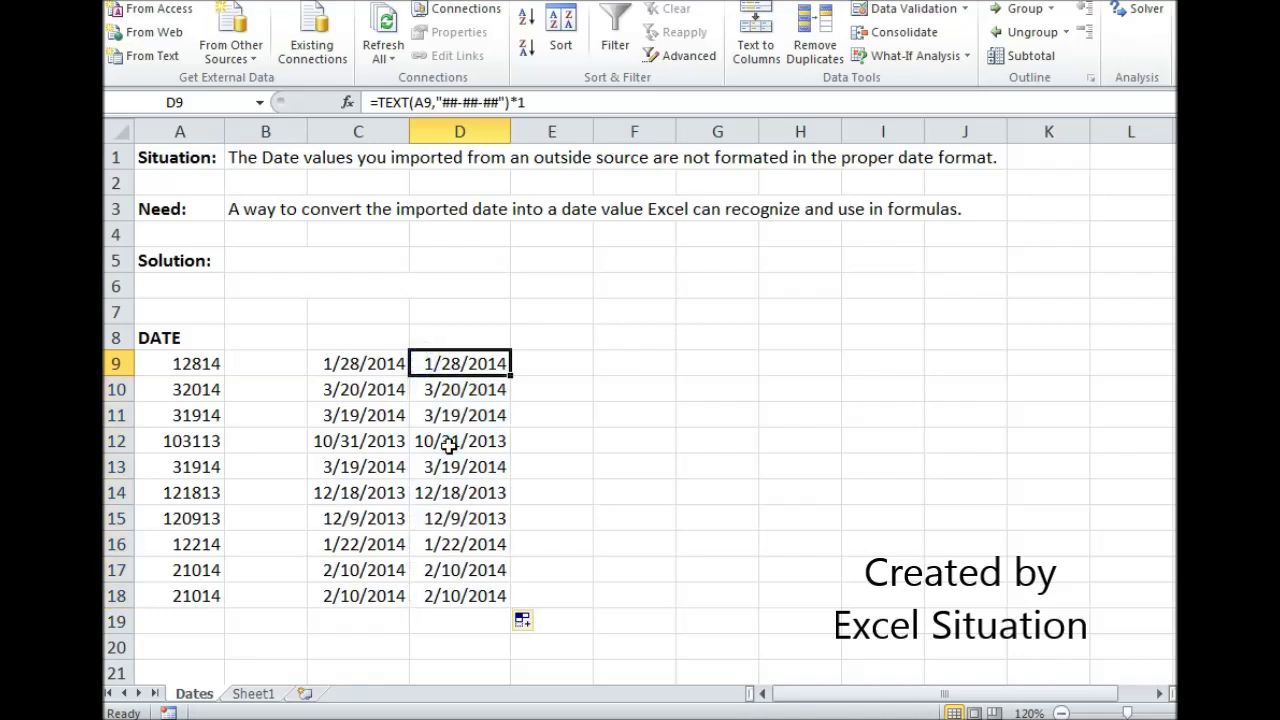
left_click(448, 446)
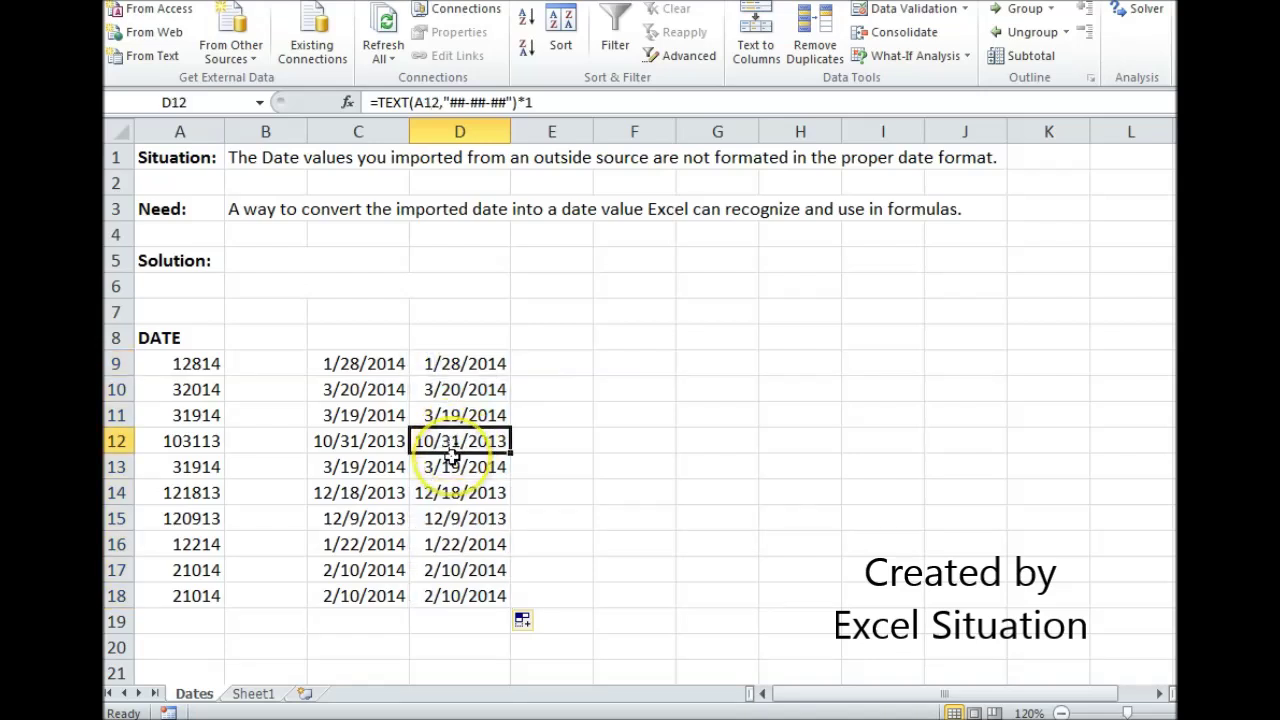
left_click(460, 495)
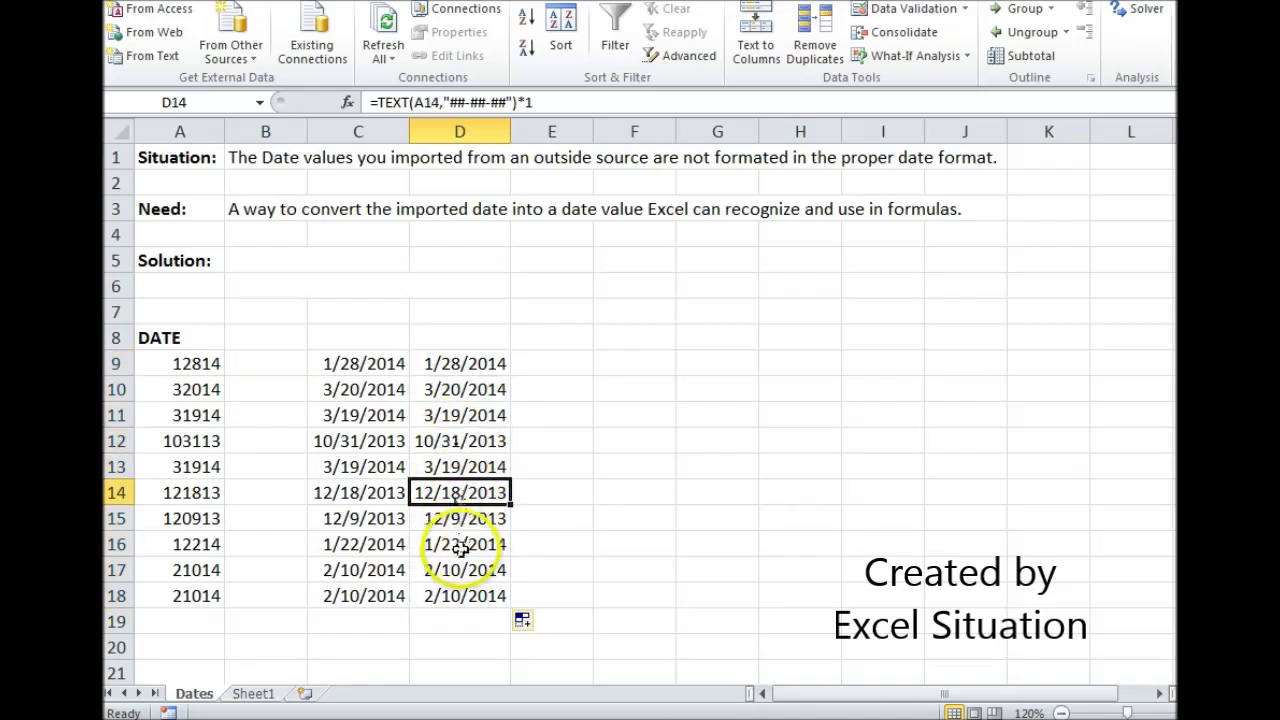
left_click(463, 520)
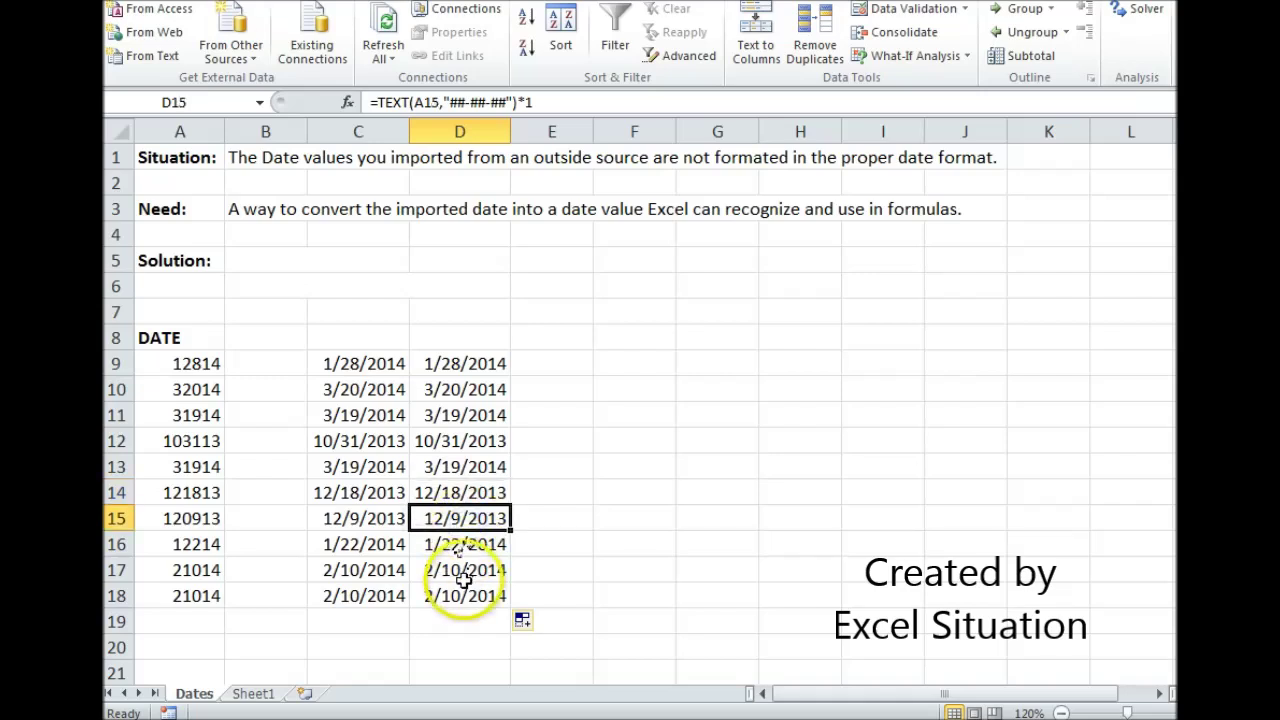
Step: Reveal the hidden solution text in B5:D6 by changing its font color from white to black
left_click_drag(263, 257, 480, 294)
scroll(250, 40, "up", 4)
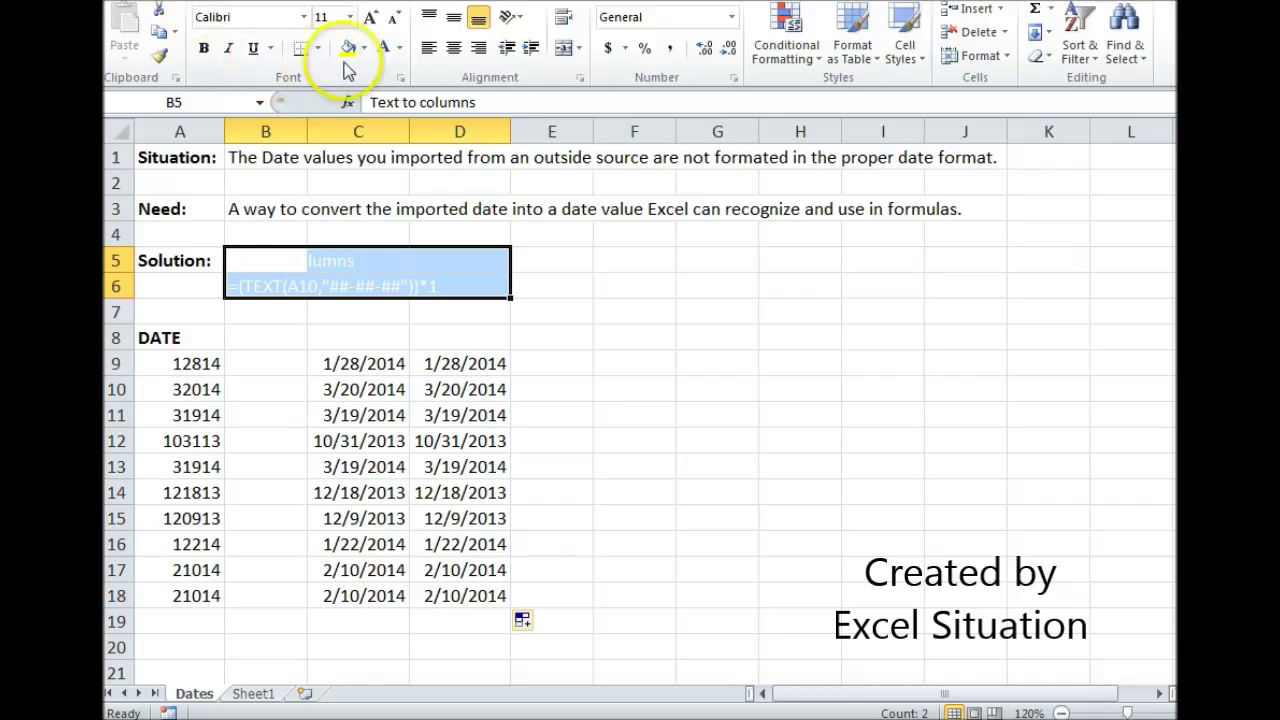
left_click(400, 53)
left_click(430, 37)
left_click(175, 260)
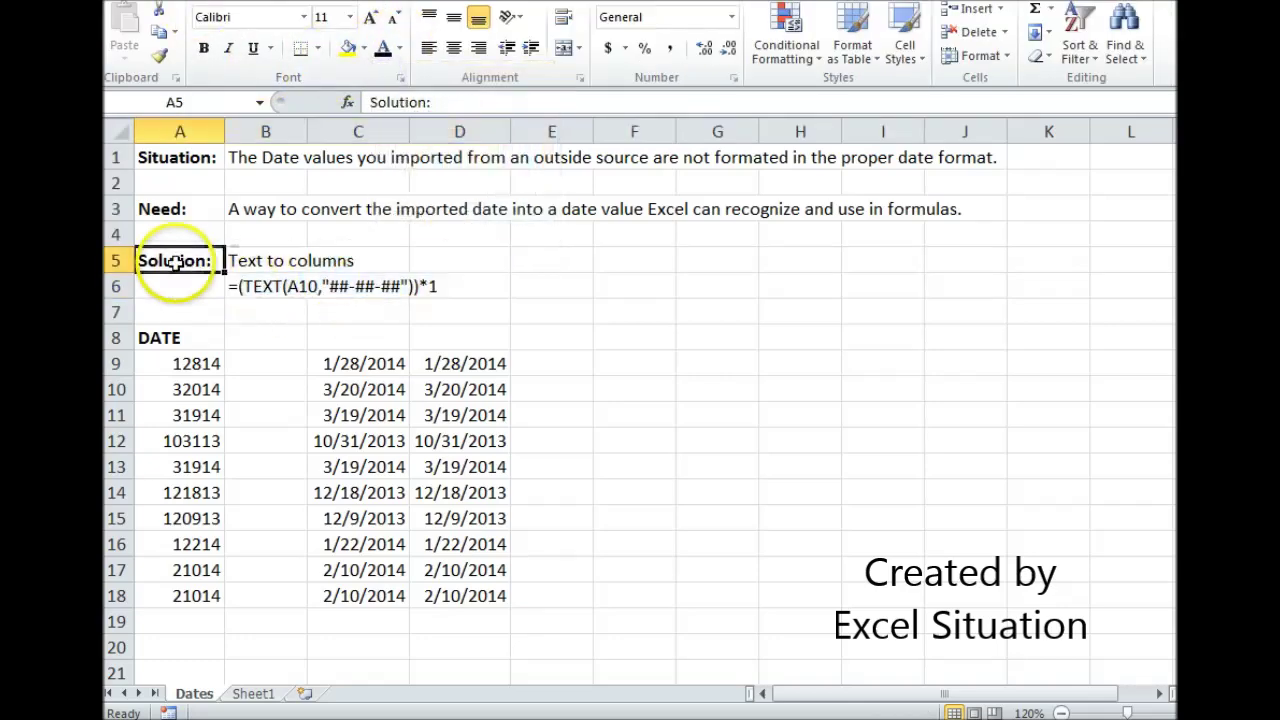
left_click(178, 209)
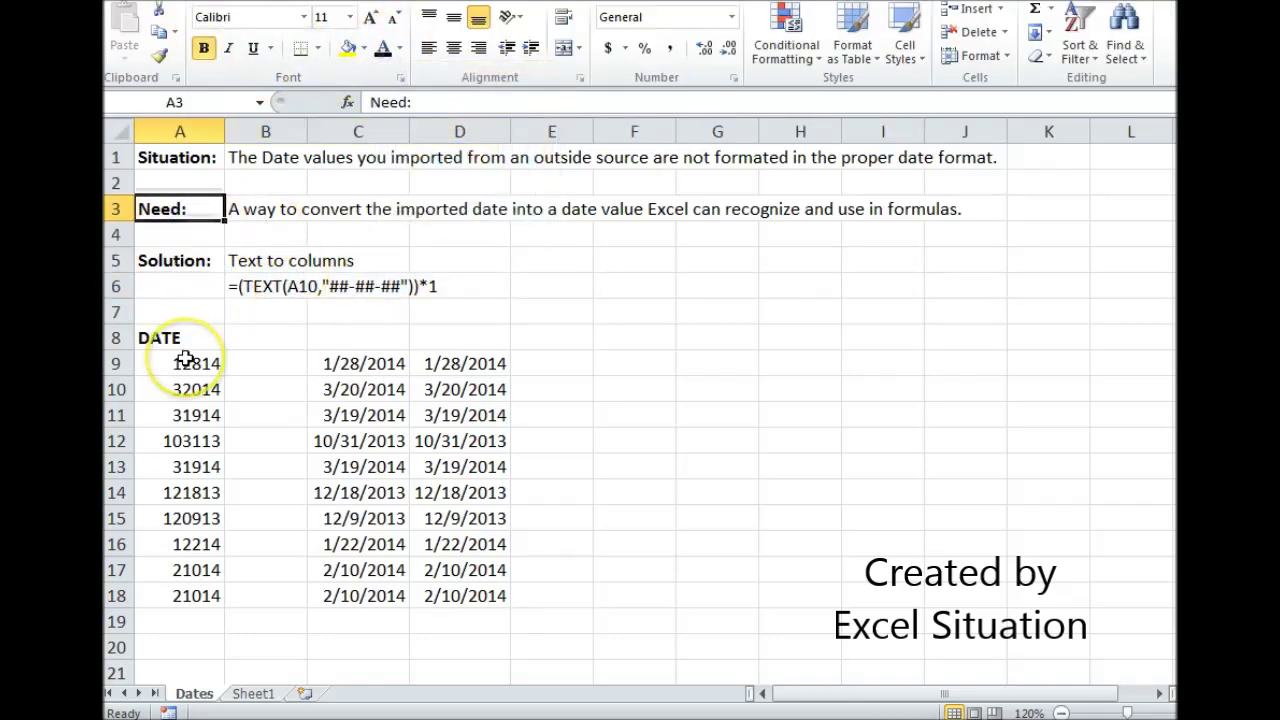